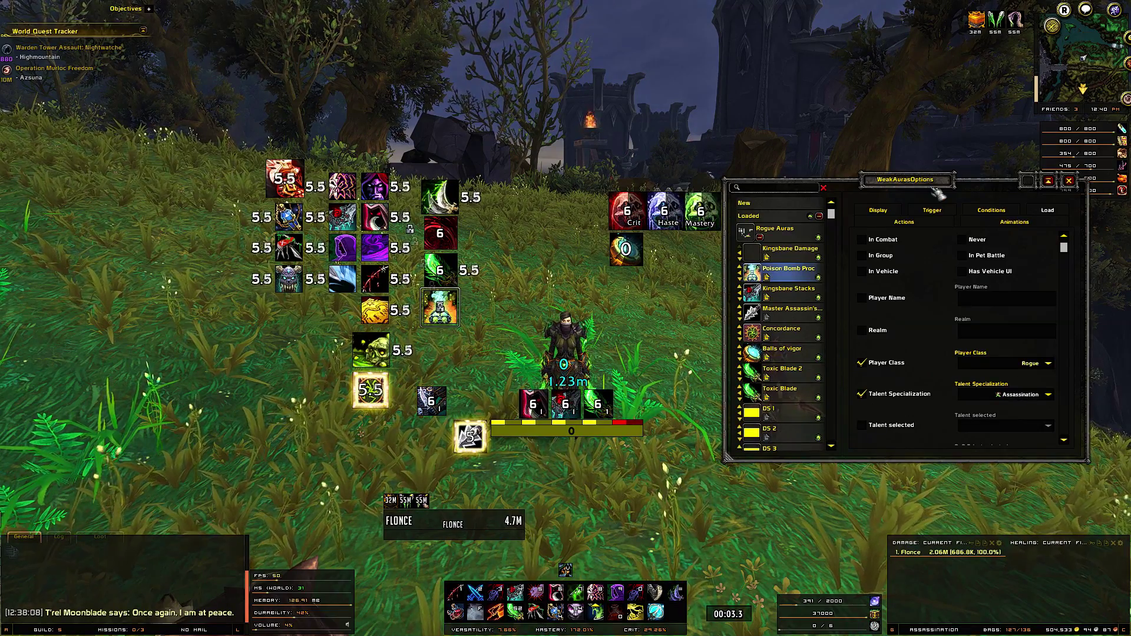
Step: Drag within the WeakAuras options, then check the wago.io profile page before returning to the game
{"action": "left_click_drag", "start_coordinate": [831, 214], "coordinate": [843, 338]}
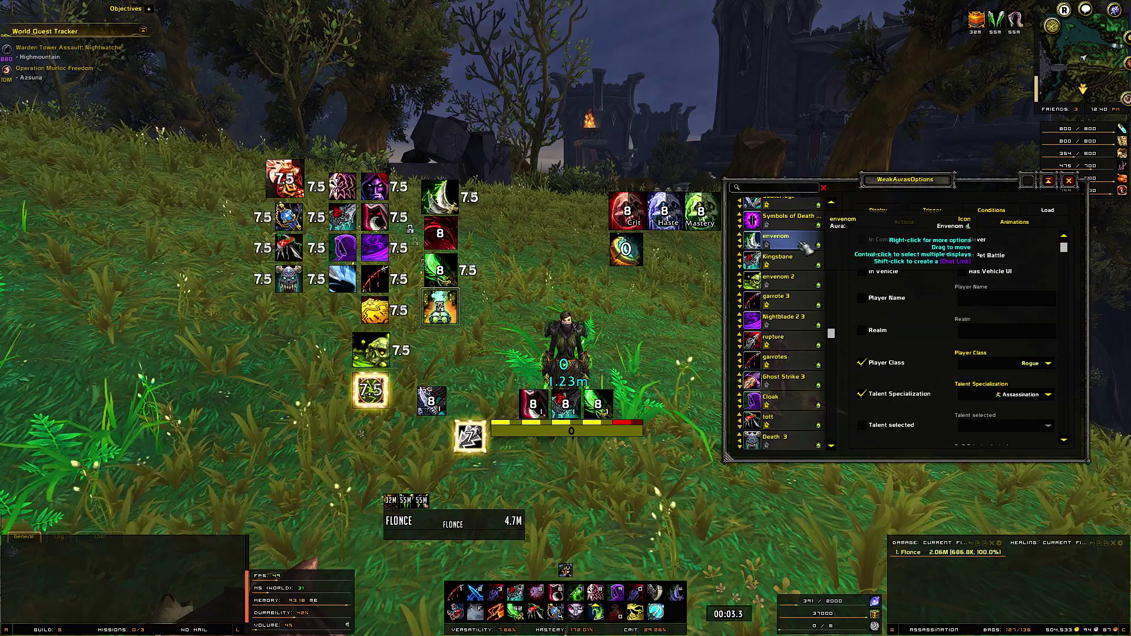
{"action": "left_click_drag", "start_coordinate": [842, 343], "coordinate": [848, 212]}
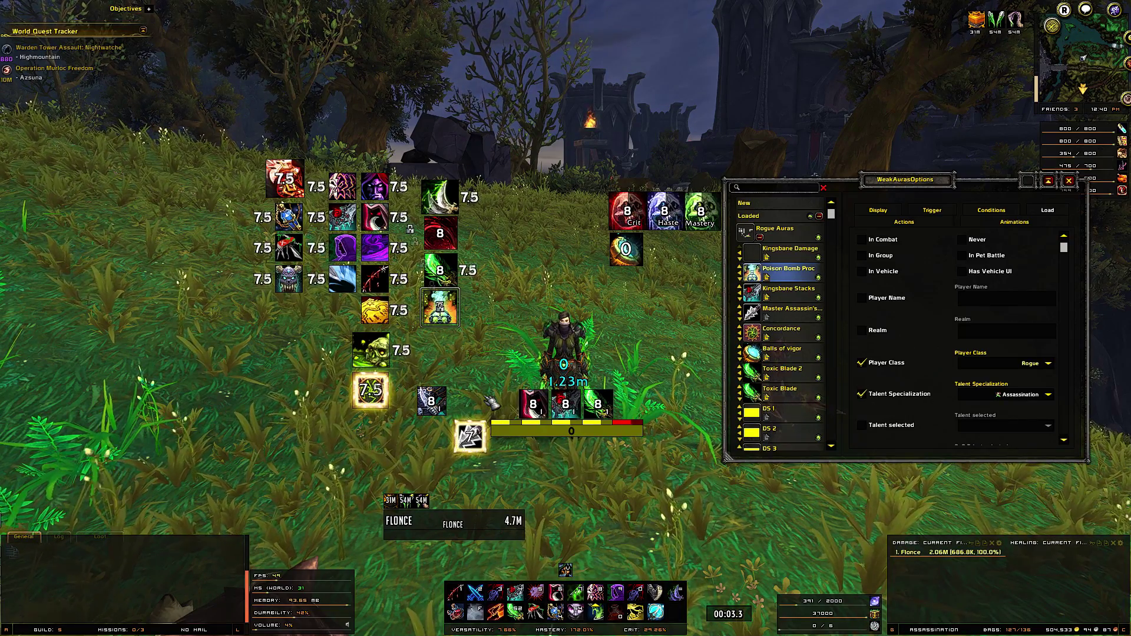
{"action": "key", "text": "alt+Tab"}
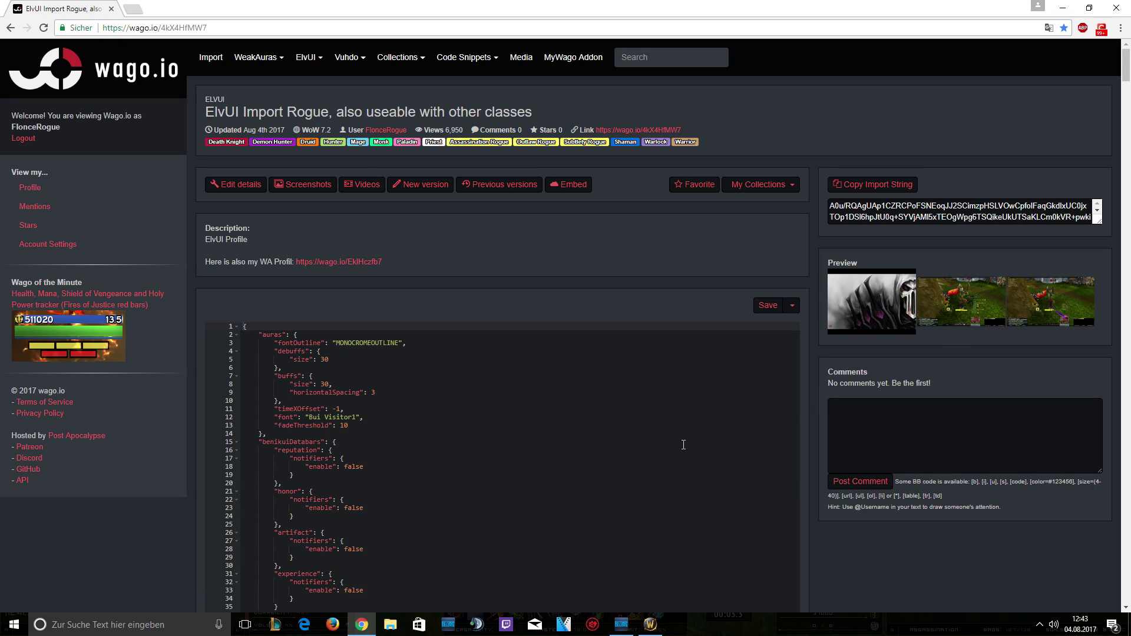
{"action": "key", "text": "alt+Tab"}
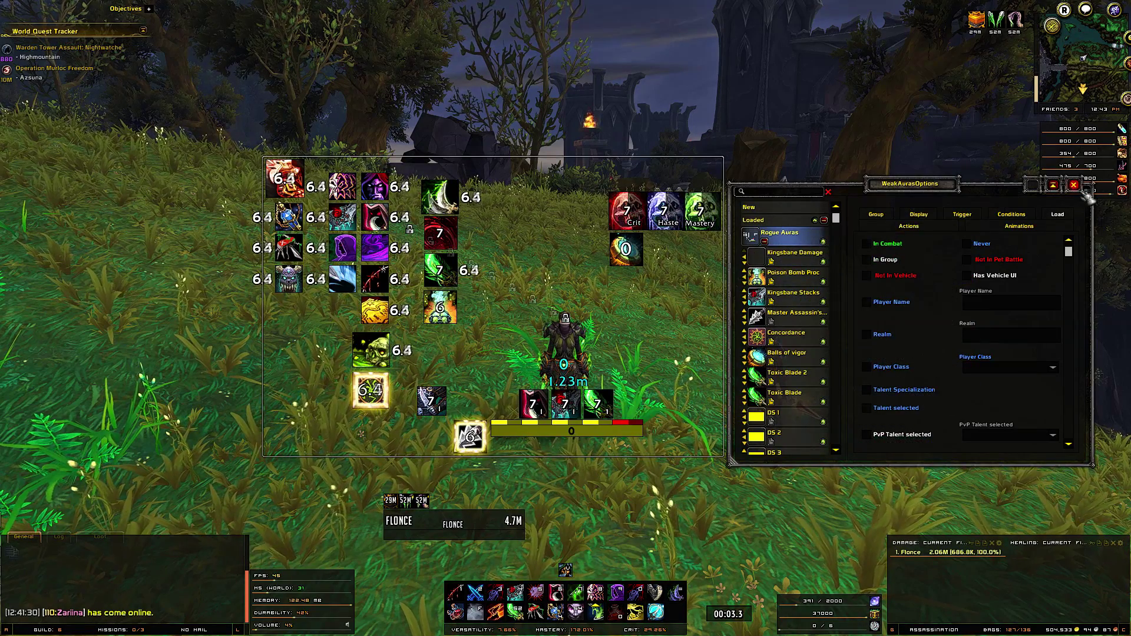
Step: Close the WeakAuras options and bring up the wago.io 'ElvUI Import Rogue' page
{"action": "key", "text": "Escape"}
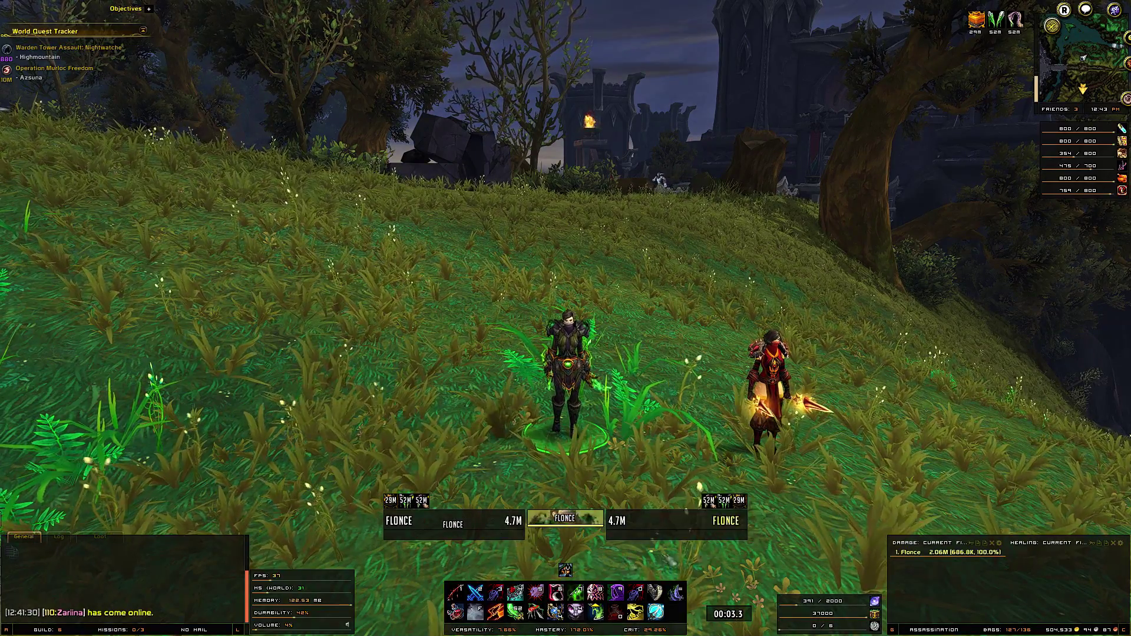
{"action": "mouse_move", "coordinate": [687, 532]}
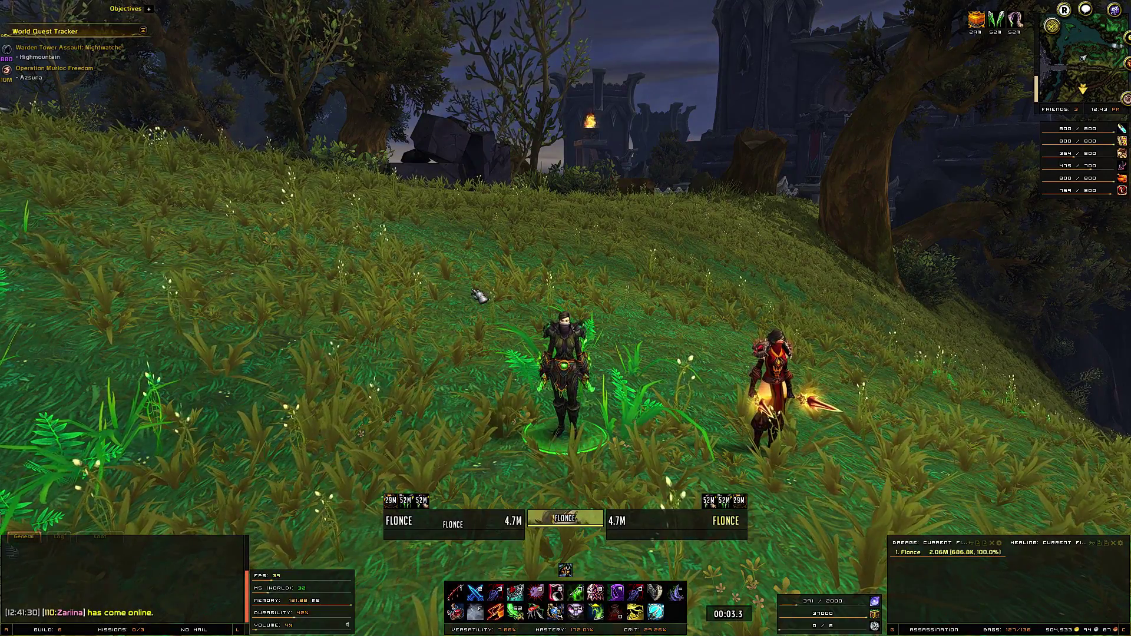
{"action": "key", "text": "alt+Tab"}
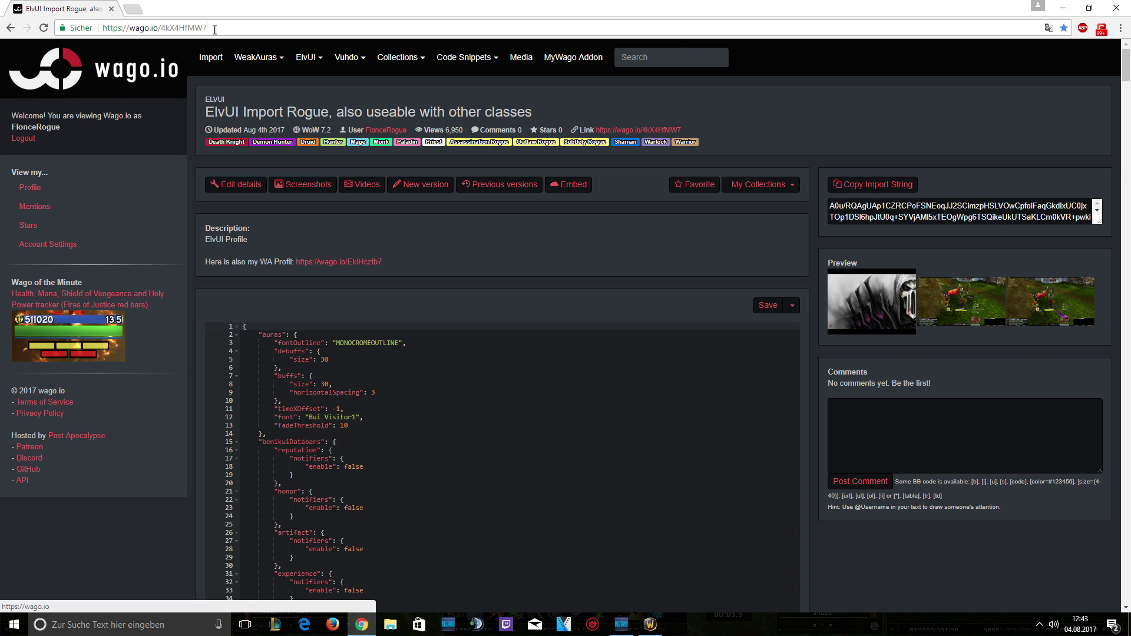
Step: Copy the ElvUI Import Rogue import string from wago.io, then return to WoW's Game Menu
{"action": "key", "text": "ctrl+l"}
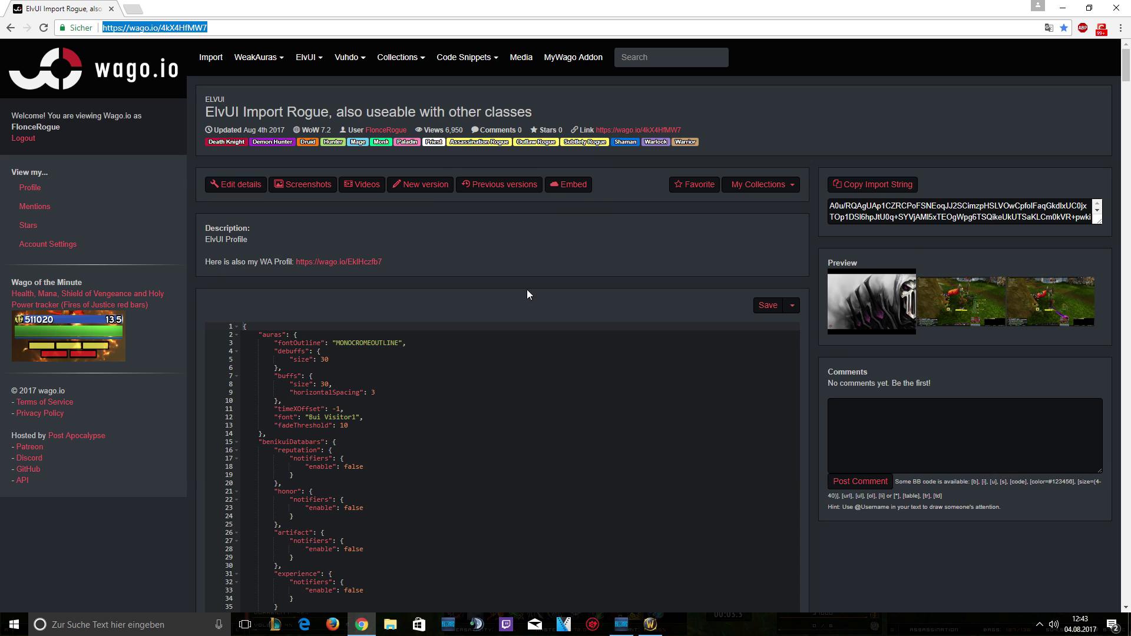
{"action": "left_click", "coordinate": [891, 195]}
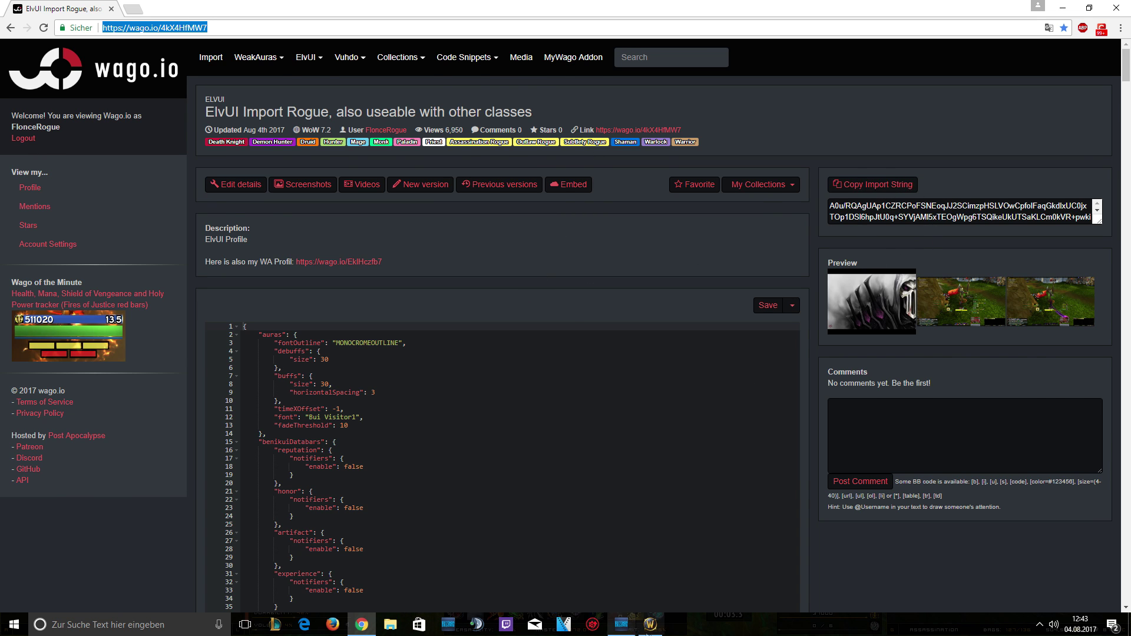
{"action": "left_click", "coordinate": [651, 625]}
{"action": "key", "text": "Escape"}
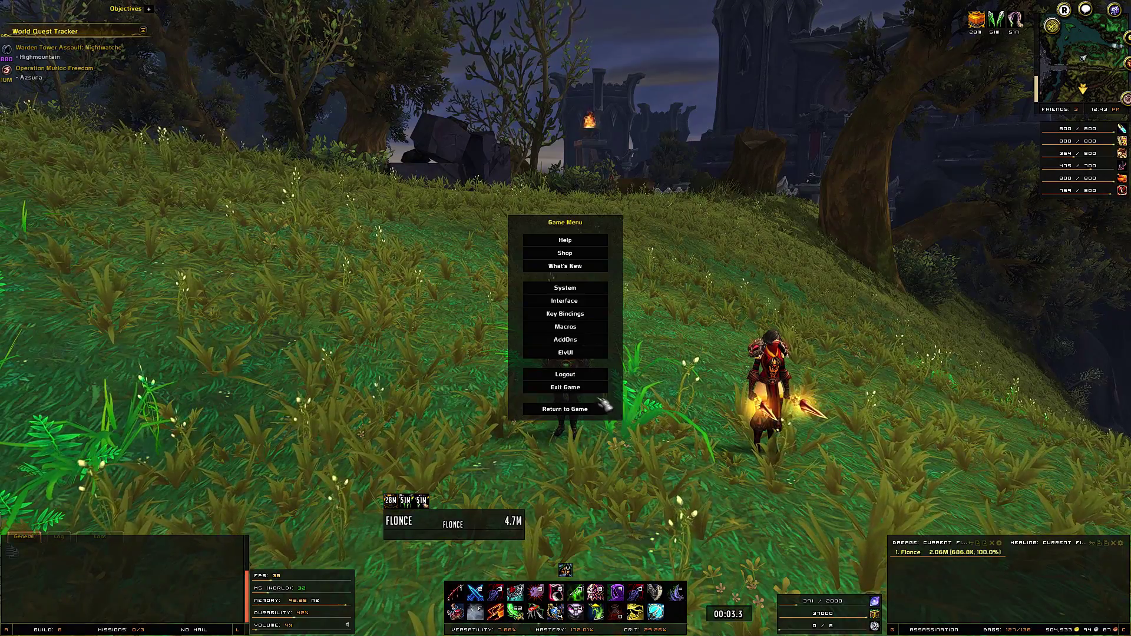
Step: Bring up the Import Profile box on ElvUI's Profiles page from the Game Menu
{"action": "left_click", "coordinate": [582, 365]}
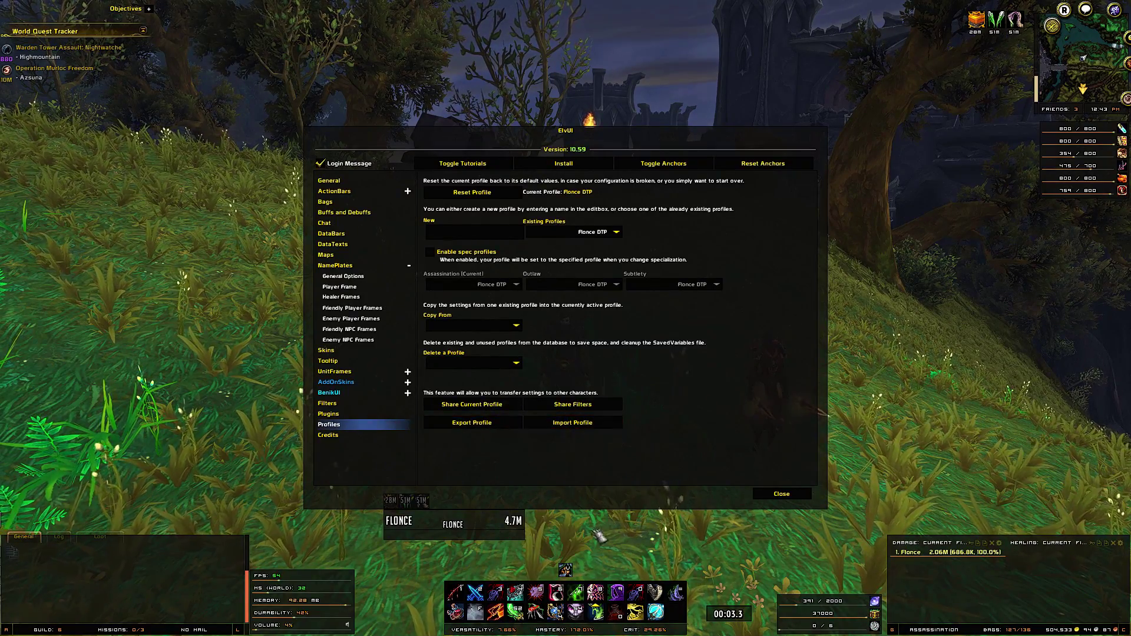
{"action": "key", "text": "Escape"}
{"action": "key", "text": "Escape"}
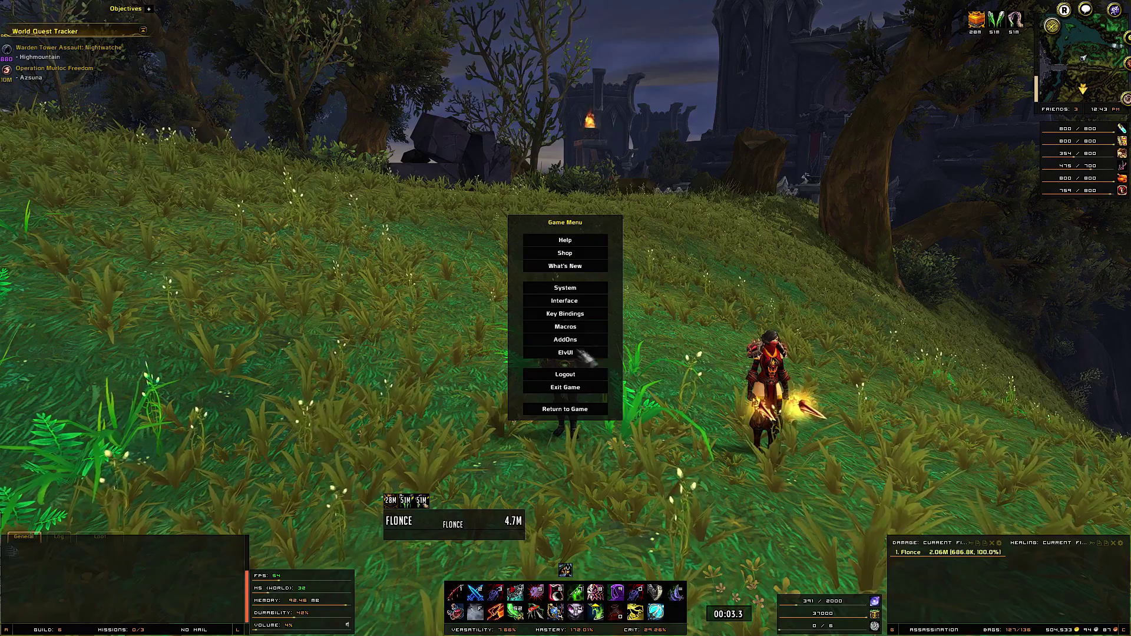
{"action": "left_click", "coordinate": [575, 356]}
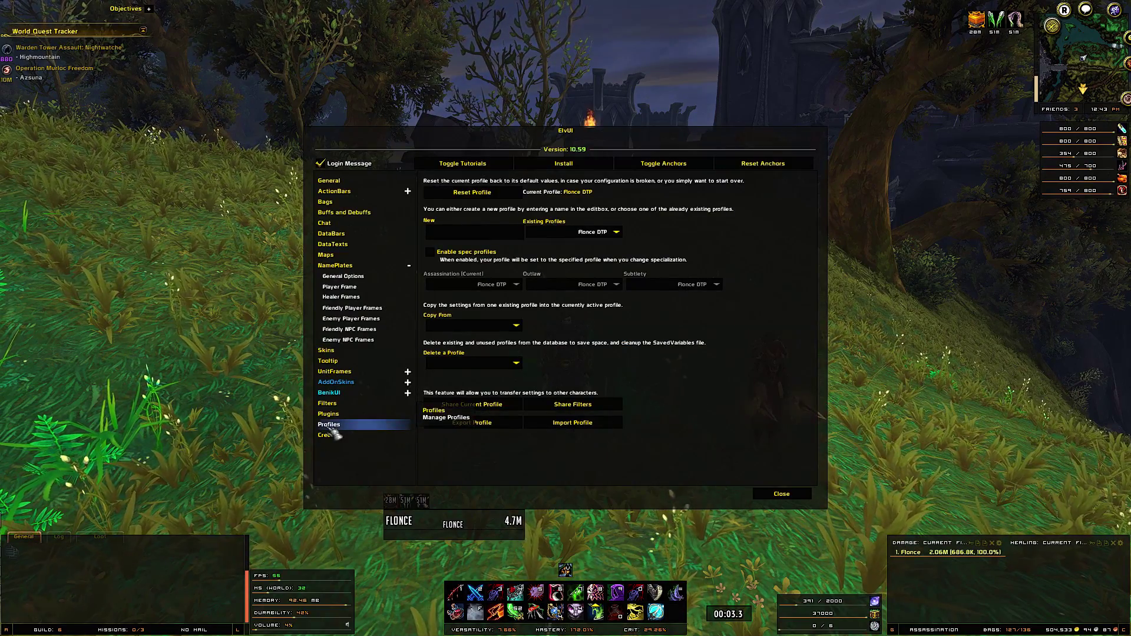
{"action": "left_click", "coordinate": [587, 429]}
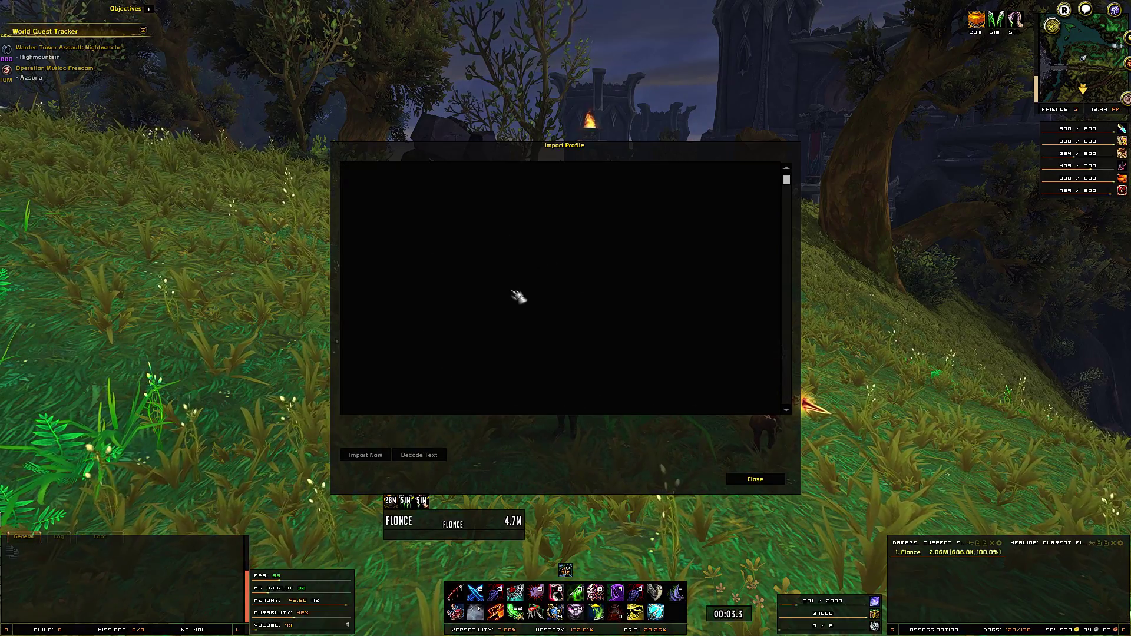
Step: Paste the copied string and import it as the Flonce DTP profile
{"action": "key", "text": "ctrl+v"}
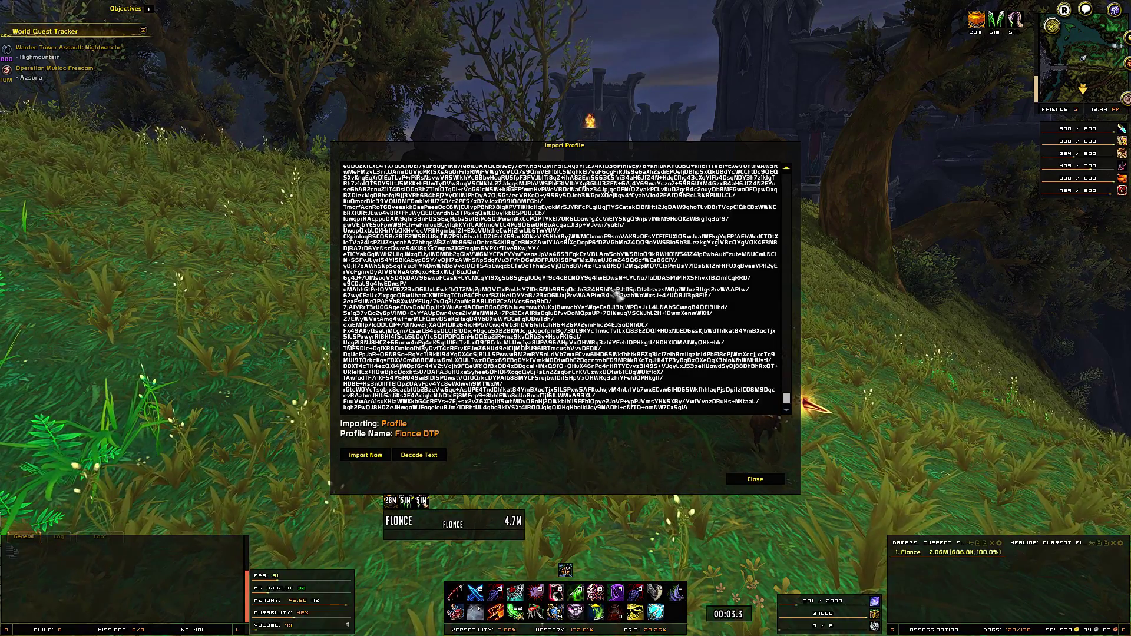
{"action": "scroll", "coordinate": [589, 277], "scroll_direction": "up", "scroll_amount": 10}
{"action": "scroll", "coordinate": [586, 273], "scroll_direction": "down", "scroll_amount": 10}
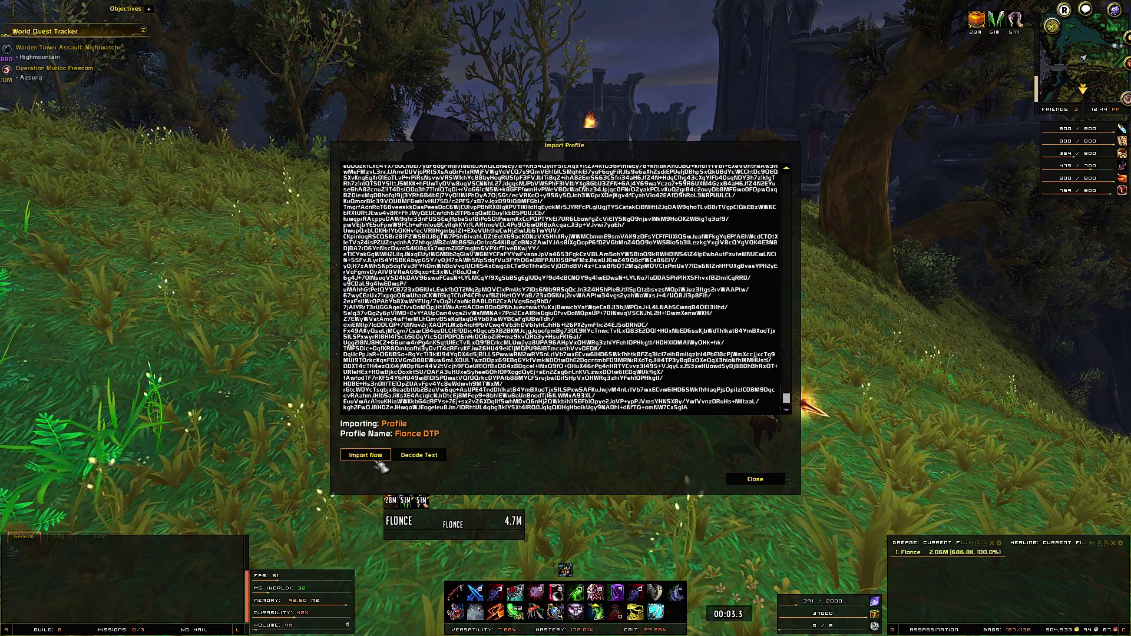
{"action": "left_click", "coordinate": [747, 479]}
Step: Close ElvUI settings, target your own character, then clear it and reopen the Game Menu
{"action": "left_click", "coordinate": [782, 494]}
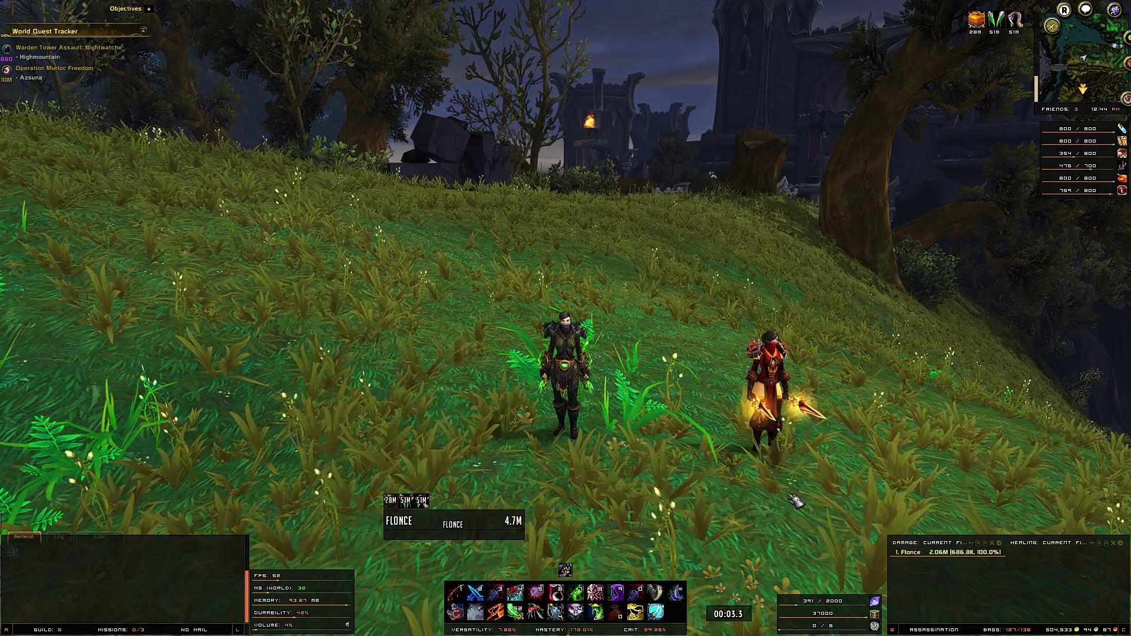
{"action": "left_click", "coordinate": [584, 372]}
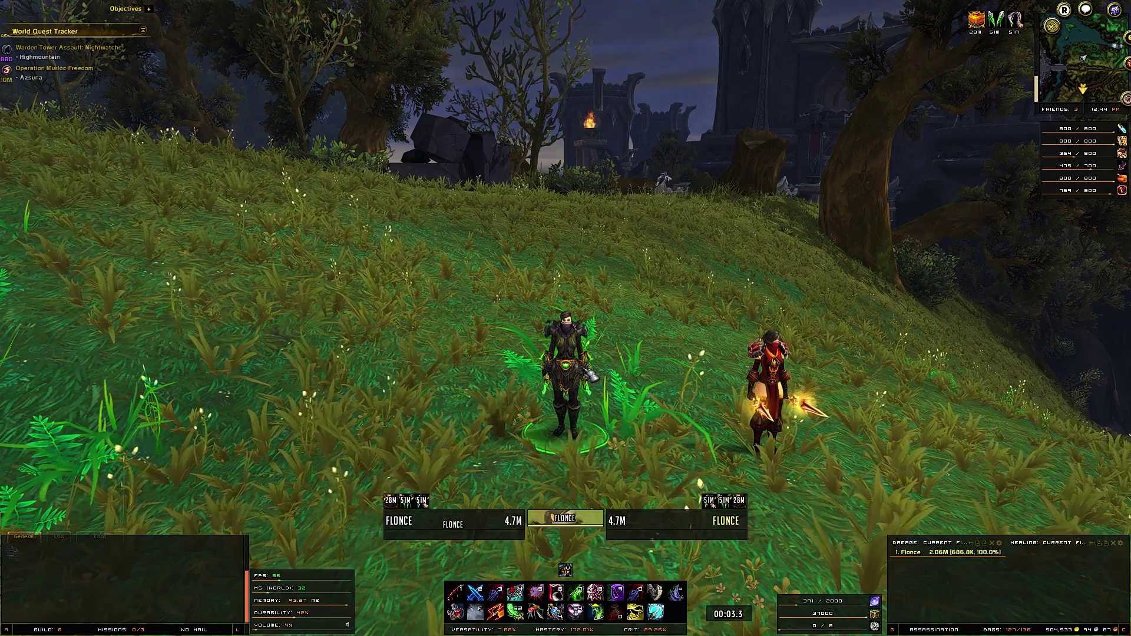
{"action": "key", "text": "Escape"}
{"action": "key", "text": "Escape"}
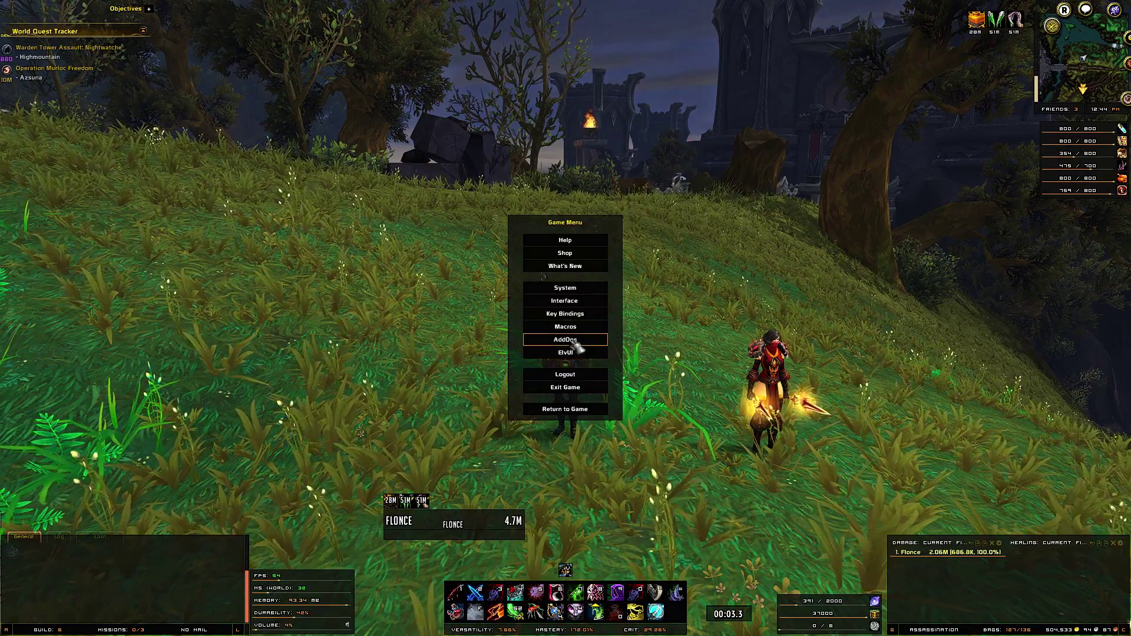
Step: Scroll through the AddOn List confirming WeakAuras and ElvUI are enabled, then close it with Okay
{"action": "left_click", "coordinate": [567, 340]}
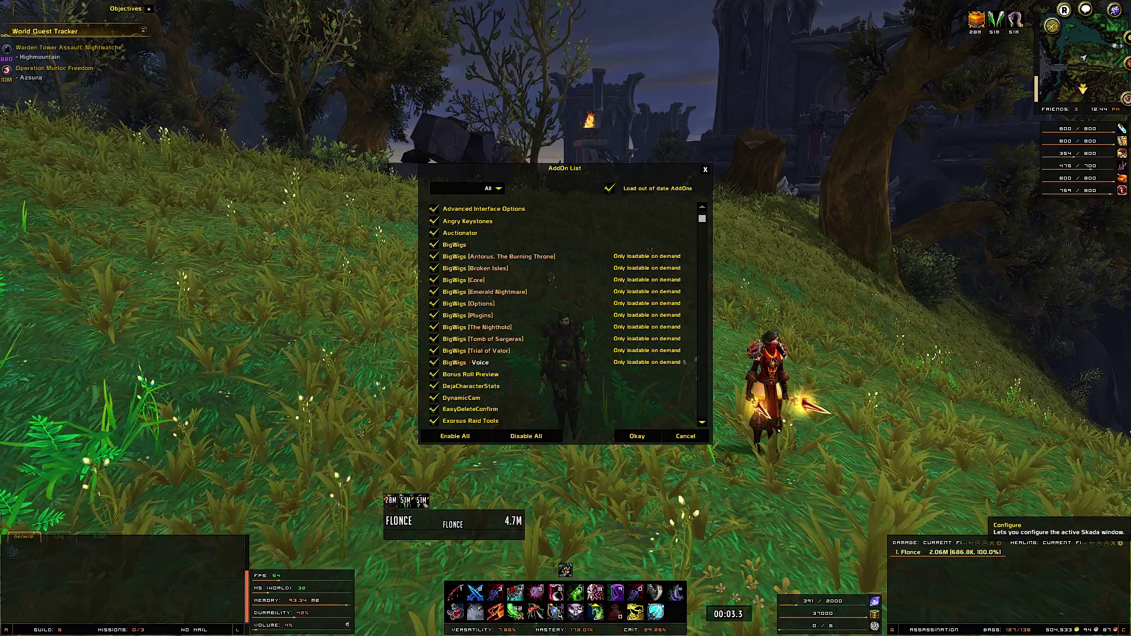
{"action": "scroll", "coordinate": [589, 353], "scroll_direction": "down", "scroll_amount": 15}
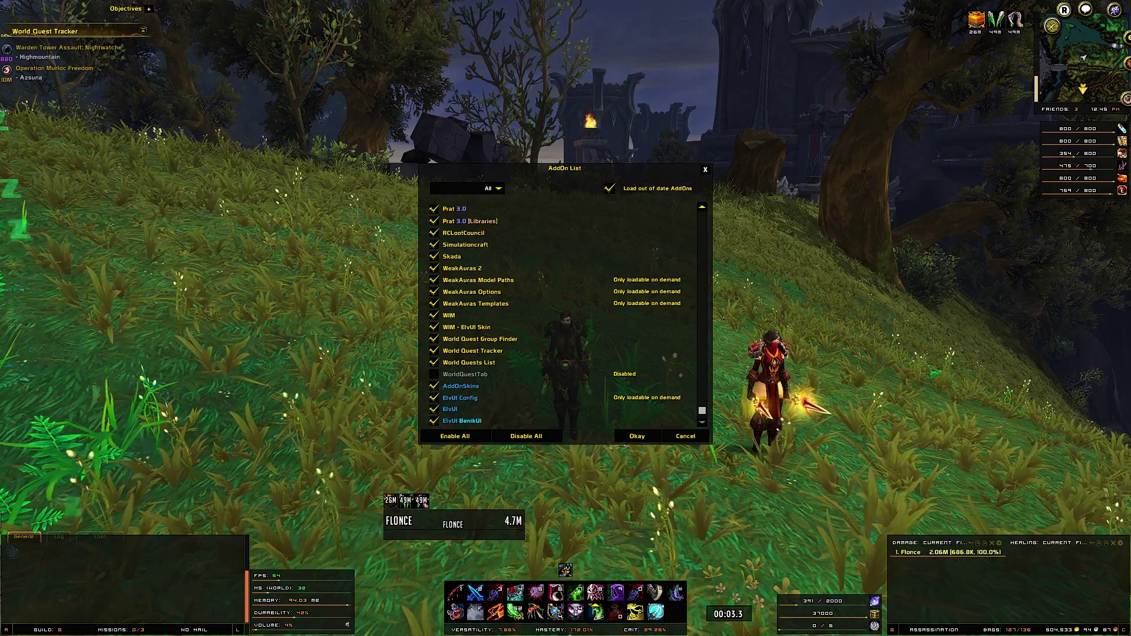
{"action": "scroll", "coordinate": [607, 330], "scroll_direction": "up", "scroll_amount": 10}
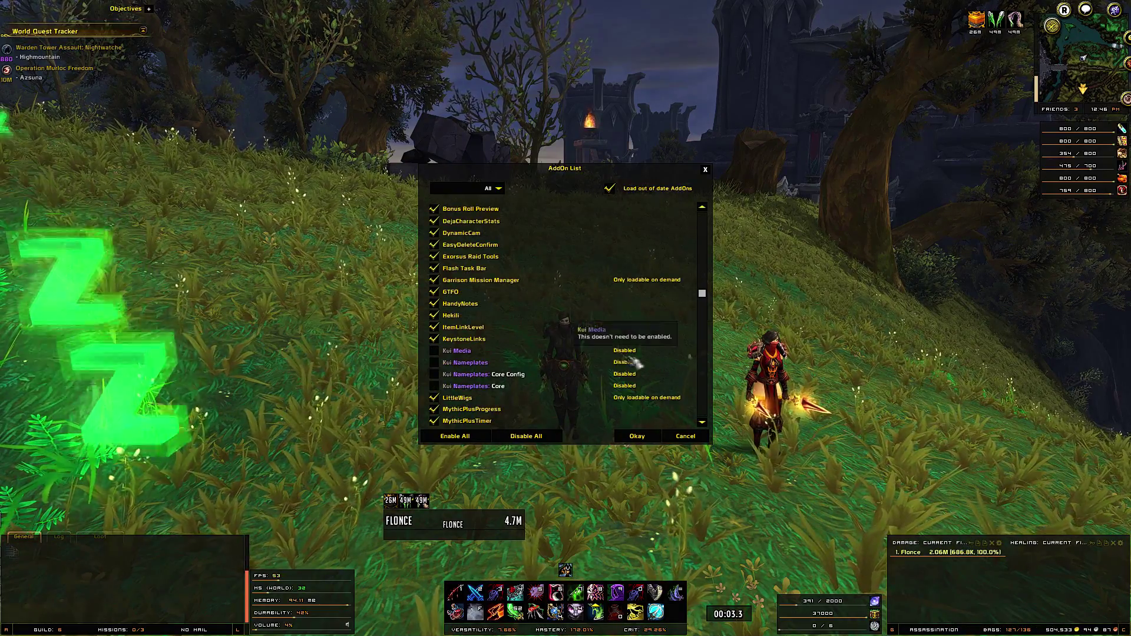
{"action": "scroll", "coordinate": [595, 330], "scroll_direction": "up", "scroll_amount": 7}
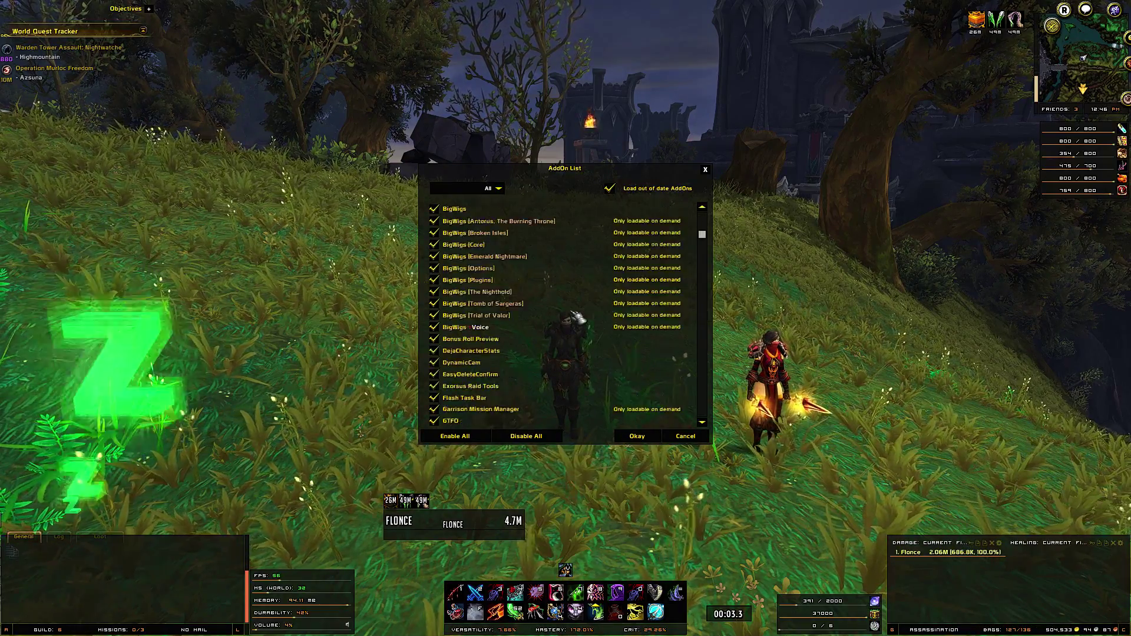
{"action": "scroll", "coordinate": [589, 315], "scroll_direction": "down", "scroll_amount": 5}
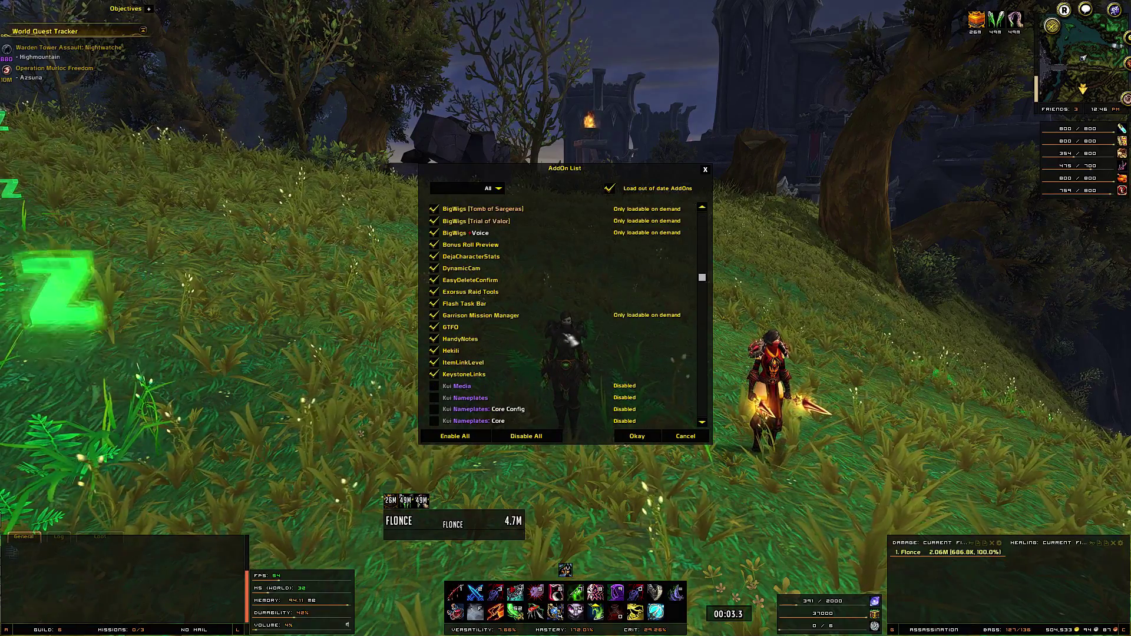
{"action": "left_click_drag", "start_coordinate": [704, 278], "coordinate": [702, 319]}
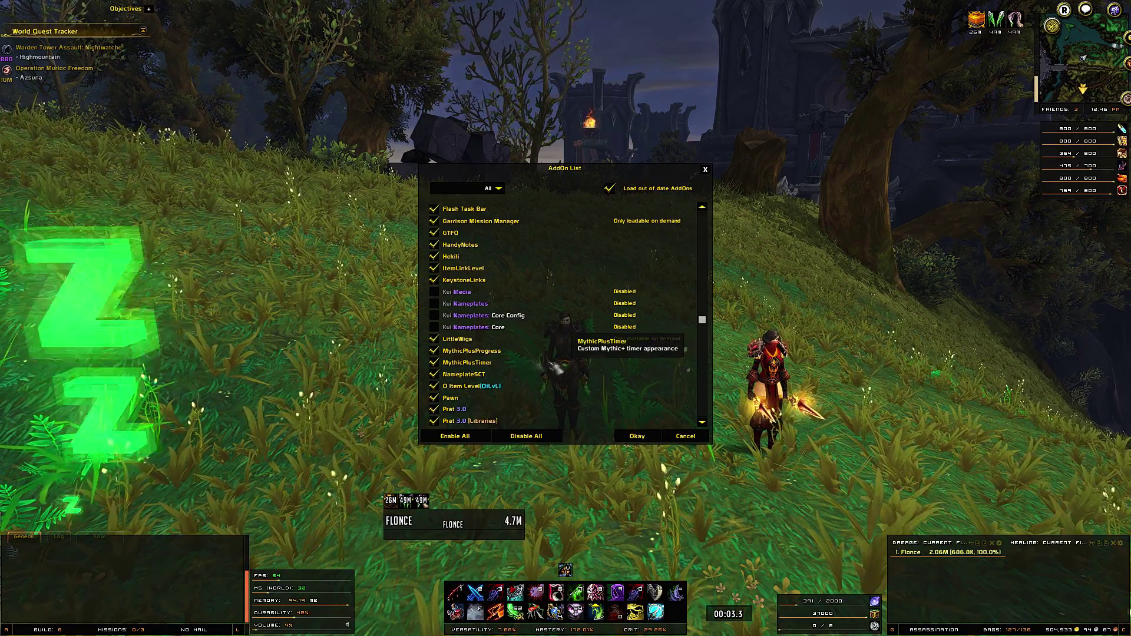
{"action": "left_click_drag", "start_coordinate": [707, 322], "coordinate": [709, 255]}
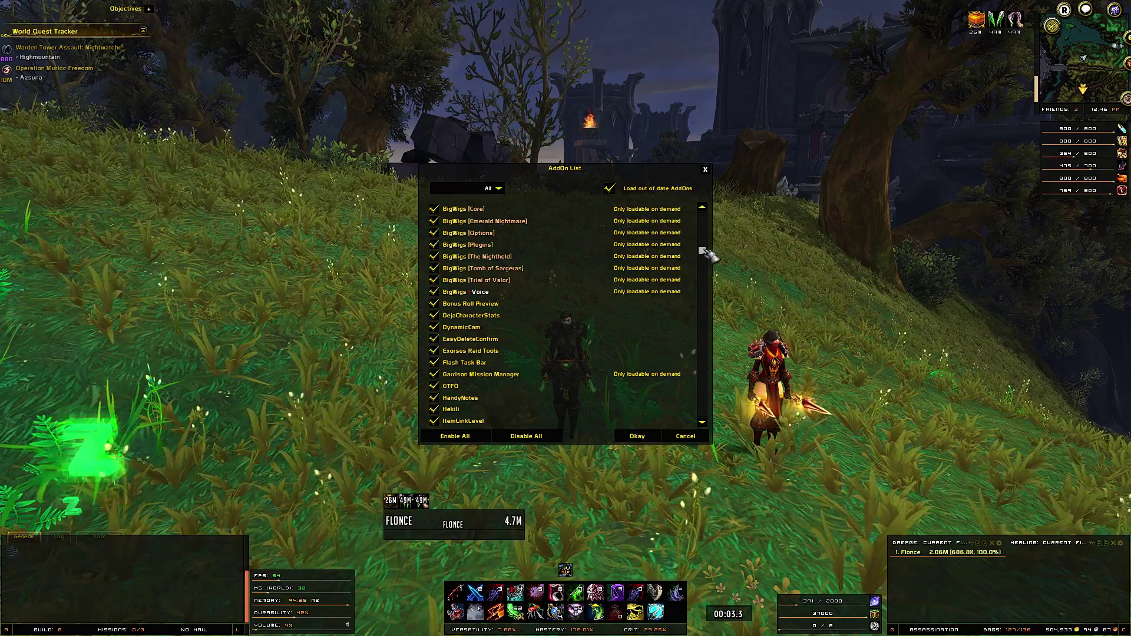
{"action": "left_click_drag", "start_coordinate": [702, 250], "coordinate": [715, 419]}
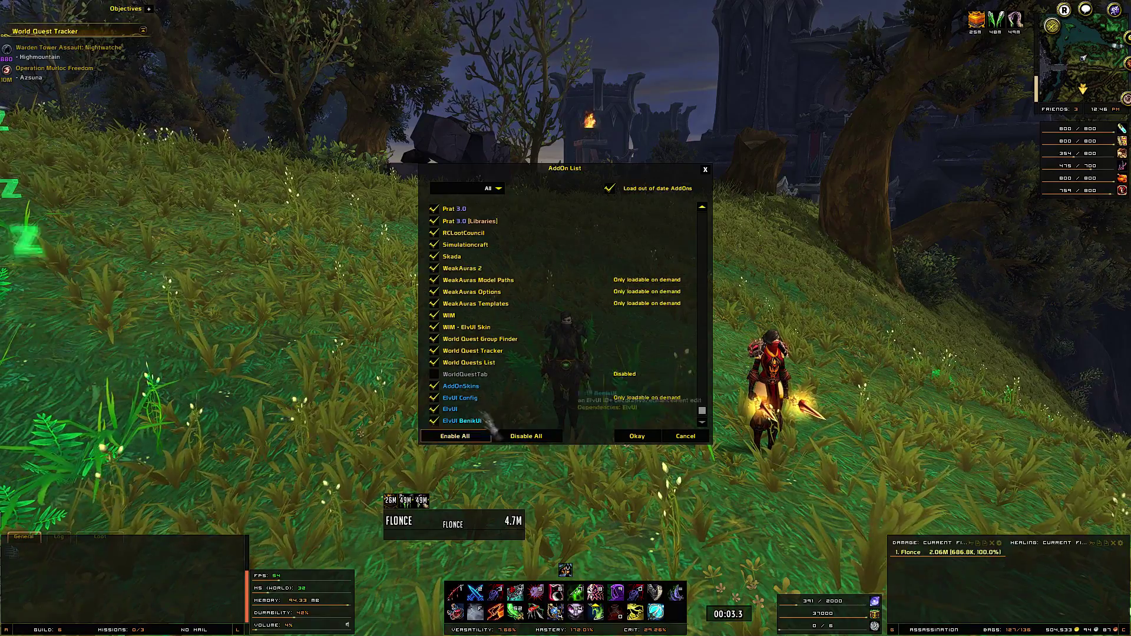
{"action": "left_click", "coordinate": [707, 171]}
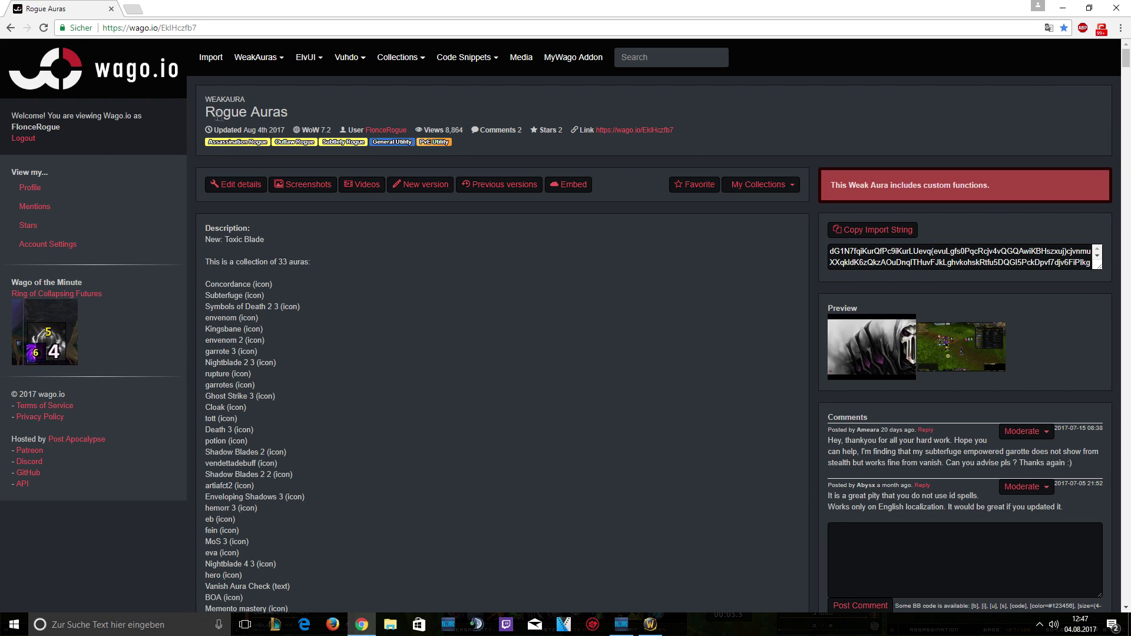
Step: Copy the Rogue Auras WeakAura import string from wago.io and switch back to WoW
{"action": "left_click_drag", "start_coordinate": [206, 116], "coordinate": [293, 114]}
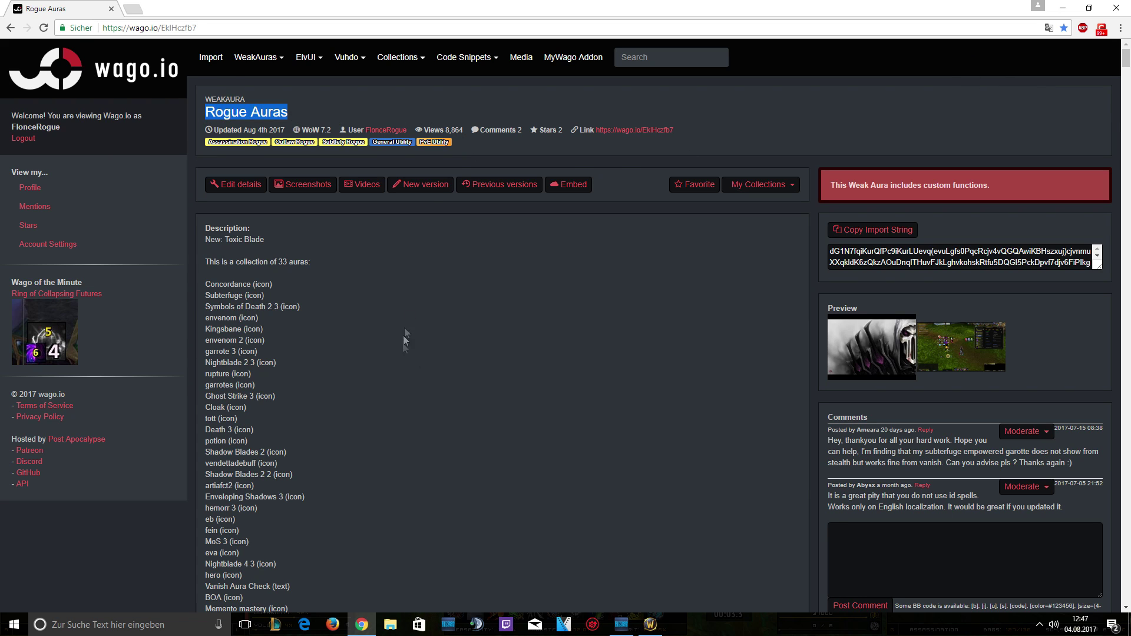
{"action": "left_click", "coordinate": [186, 28]}
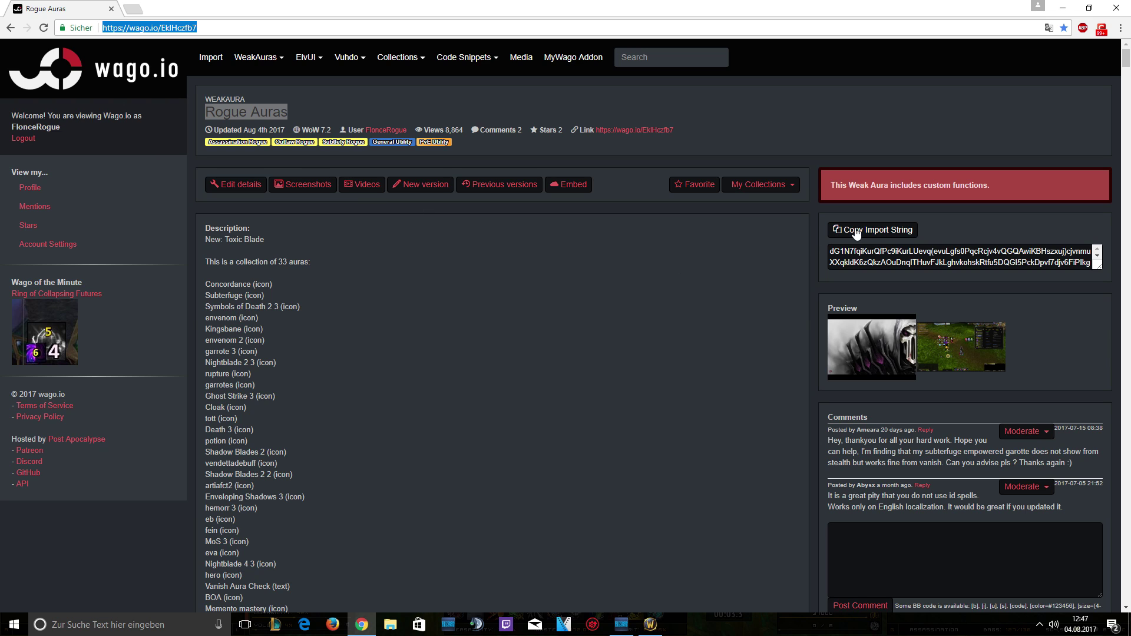
{"action": "left_click", "coordinate": [877, 232]}
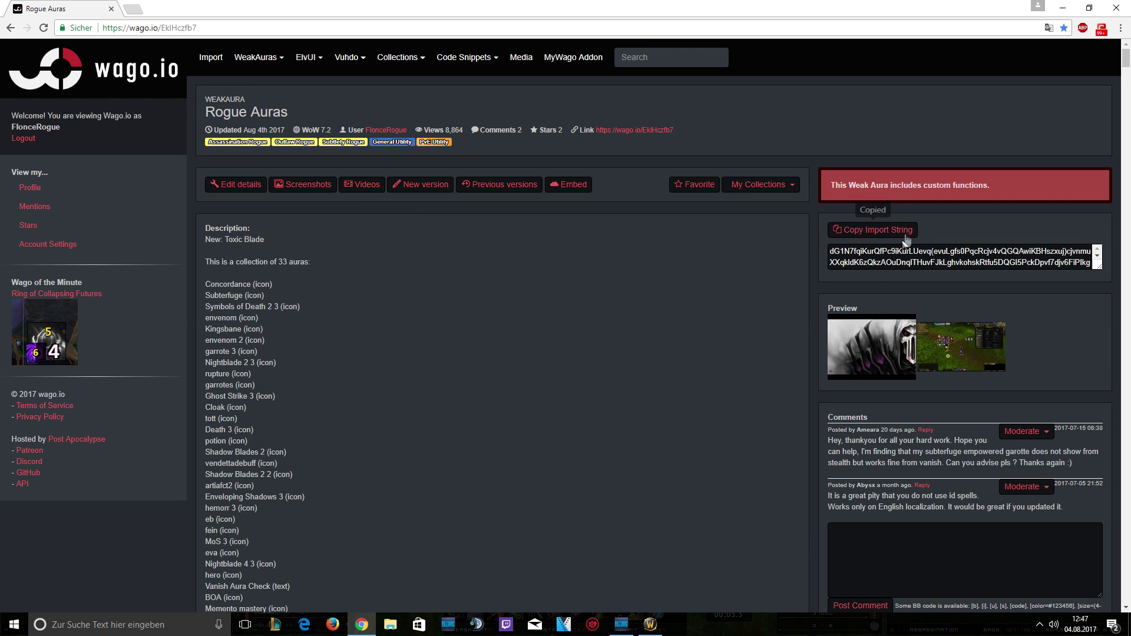
{"action": "left_click", "coordinate": [651, 625]}
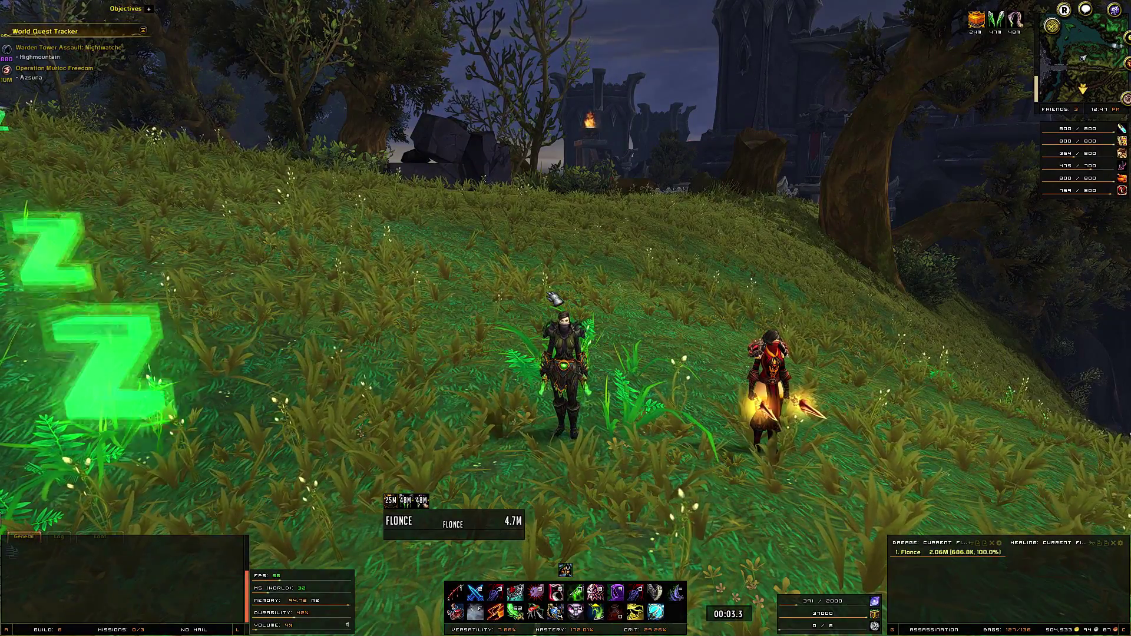
Step: Bring up WeakAuras with /wa, paste the Rogue Auras string into New > Import, and complete the import
{"action": "type", "text": "/wa"}
{"action": "key", "text": "Return"}
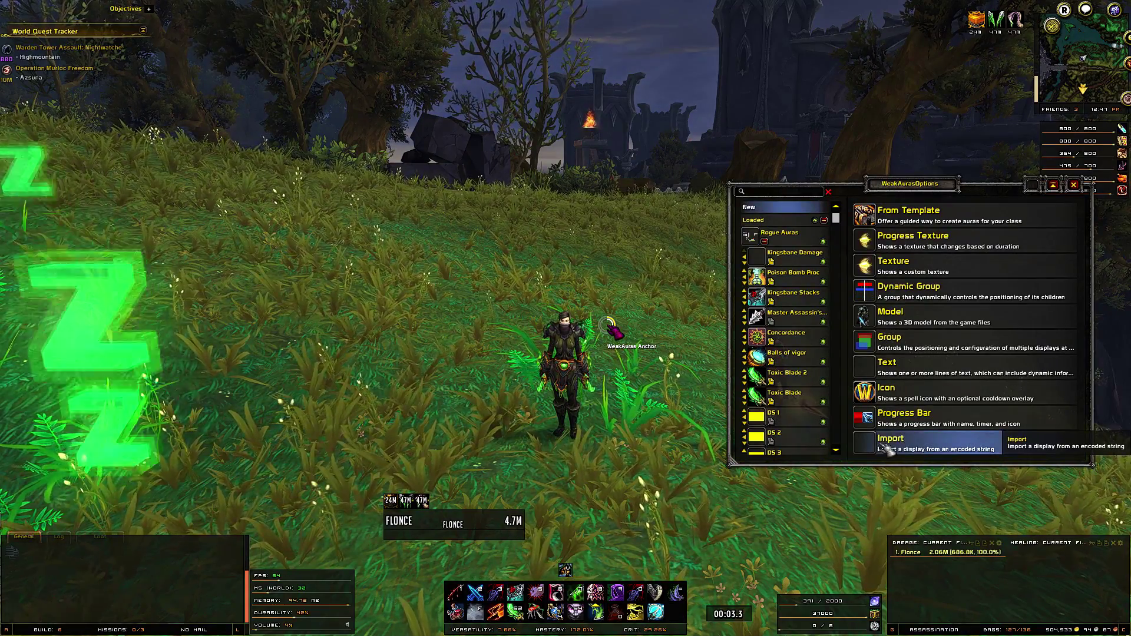
{"action": "left_click", "coordinate": [911, 452]}
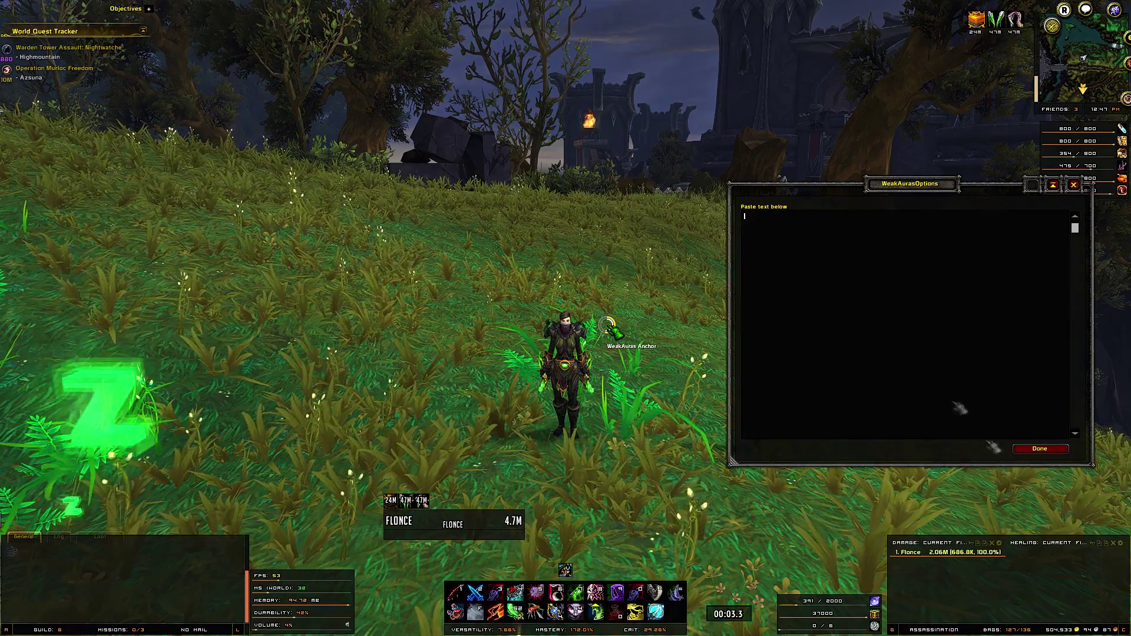
{"action": "key", "text": "ctrl+v"}
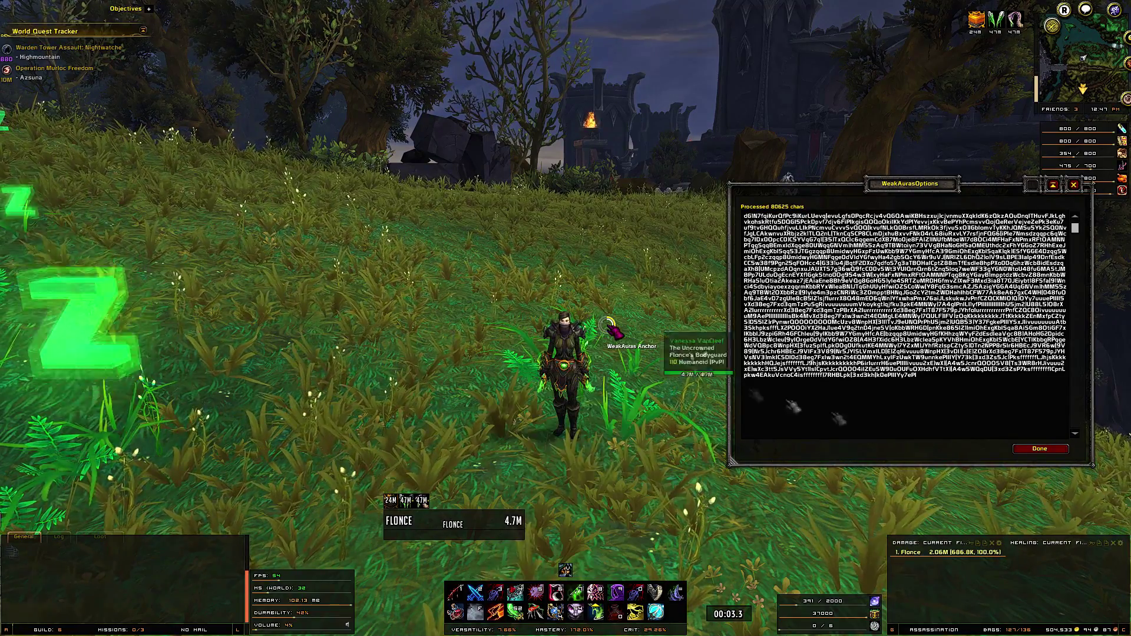
{"action": "key", "text": "Escape"}
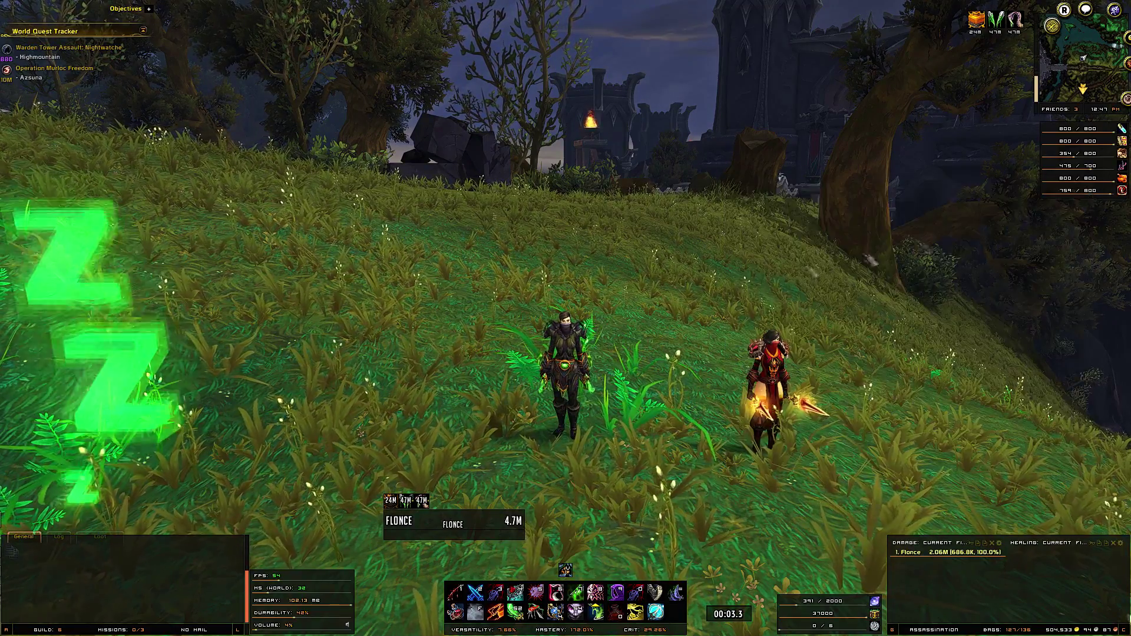
{"action": "type", "text": "/wa"}
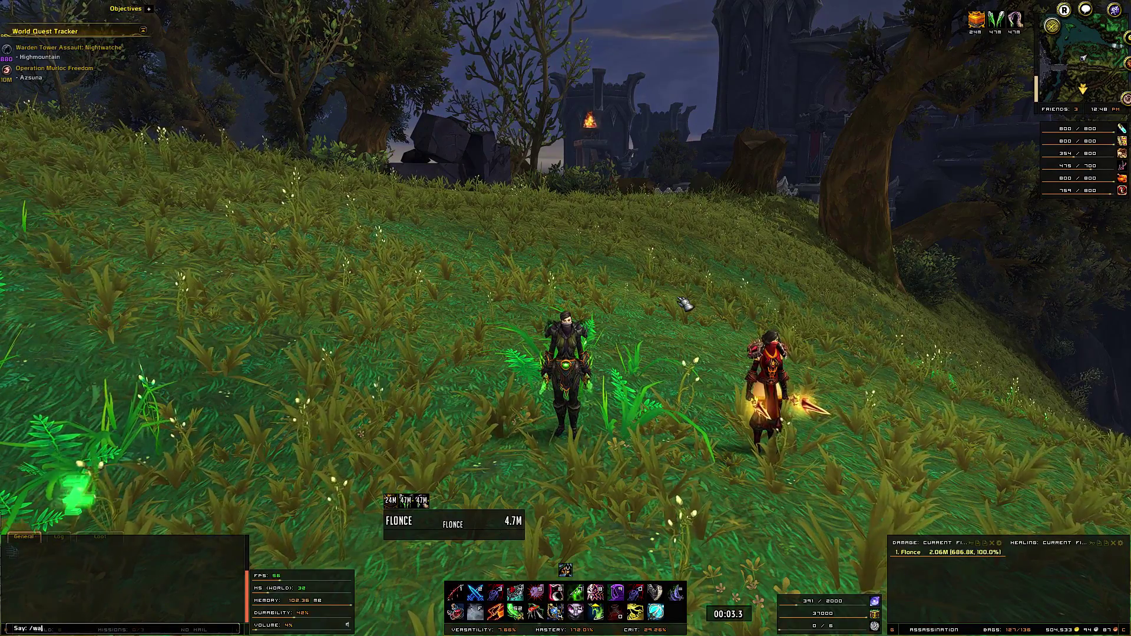
{"action": "key", "text": "Return"}
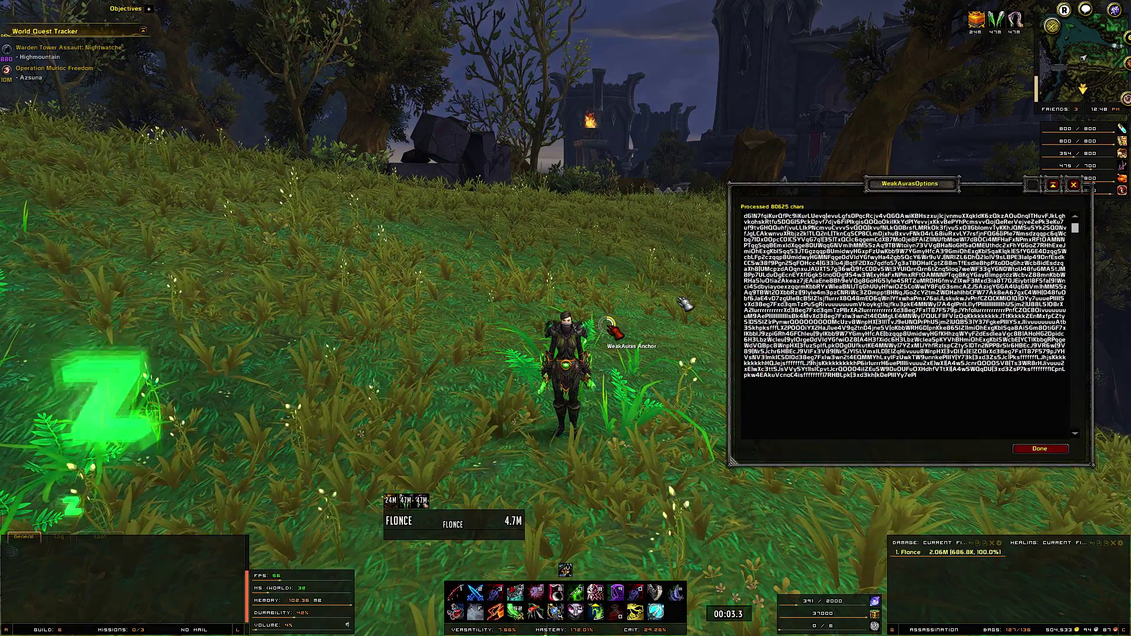
{"action": "left_click", "coordinate": [1041, 450]}
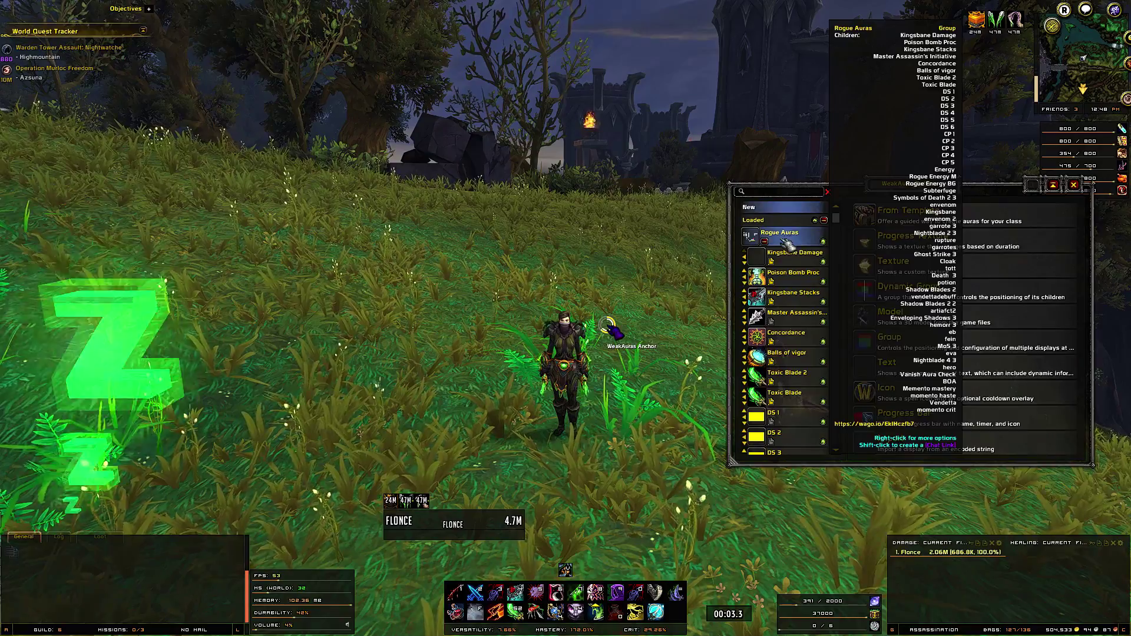
Step: Select the Rogue Auras group and its Balls of vigor aura, then show the character stats panel
{"action": "left_click", "coordinate": [787, 244]}
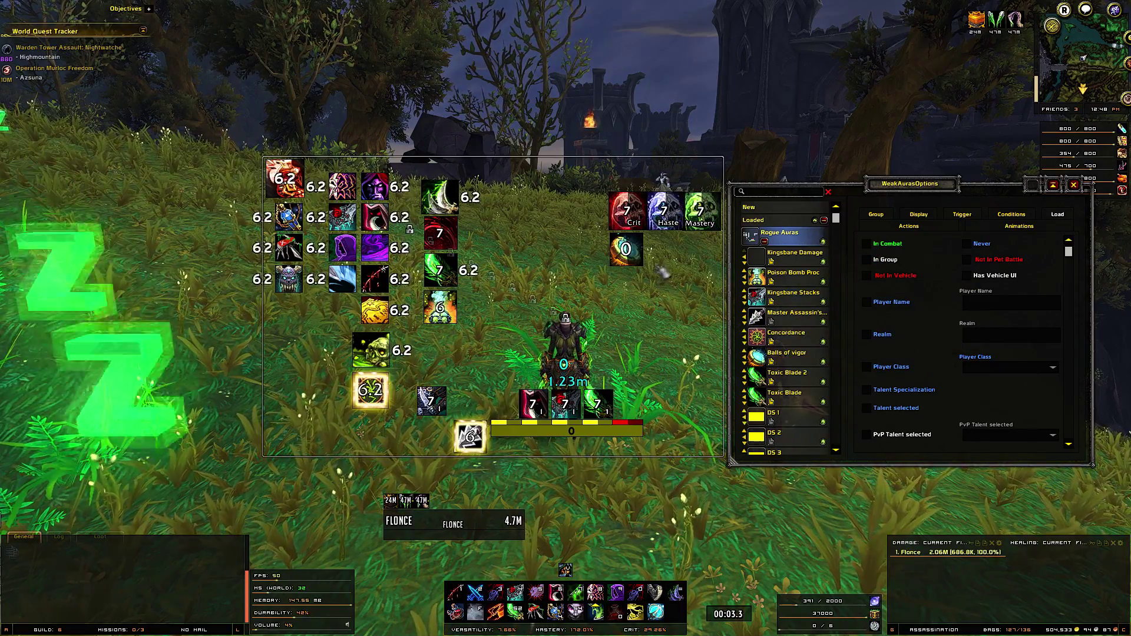
{"action": "left_click", "coordinate": [641, 254]}
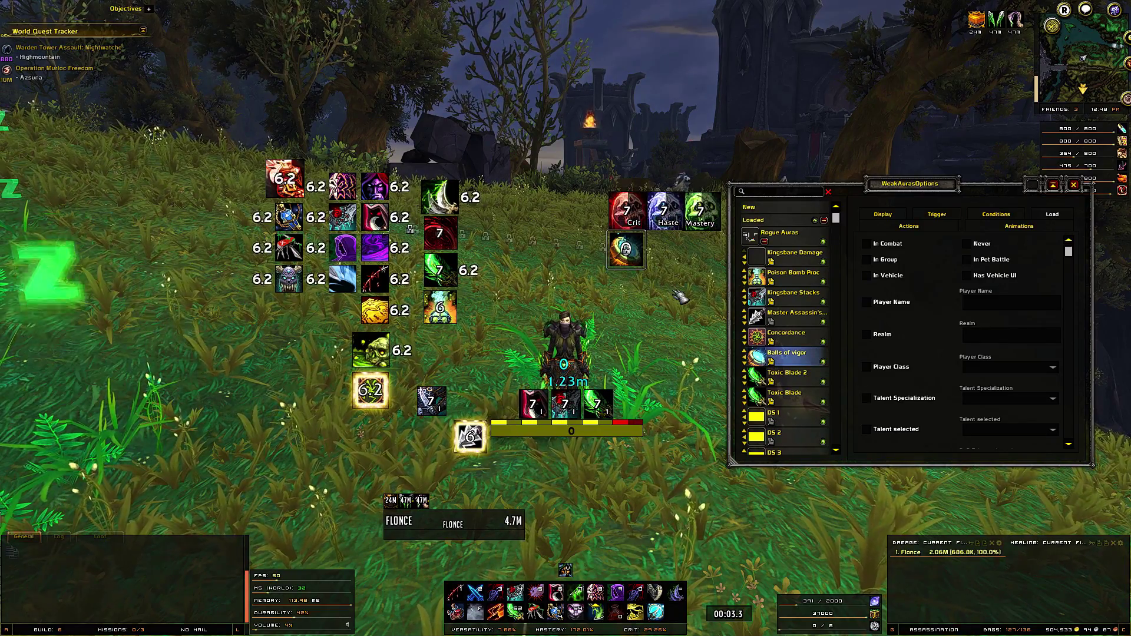
{"action": "key", "text": "c"}
{"action": "mouse_move", "coordinate": [192, 286]}
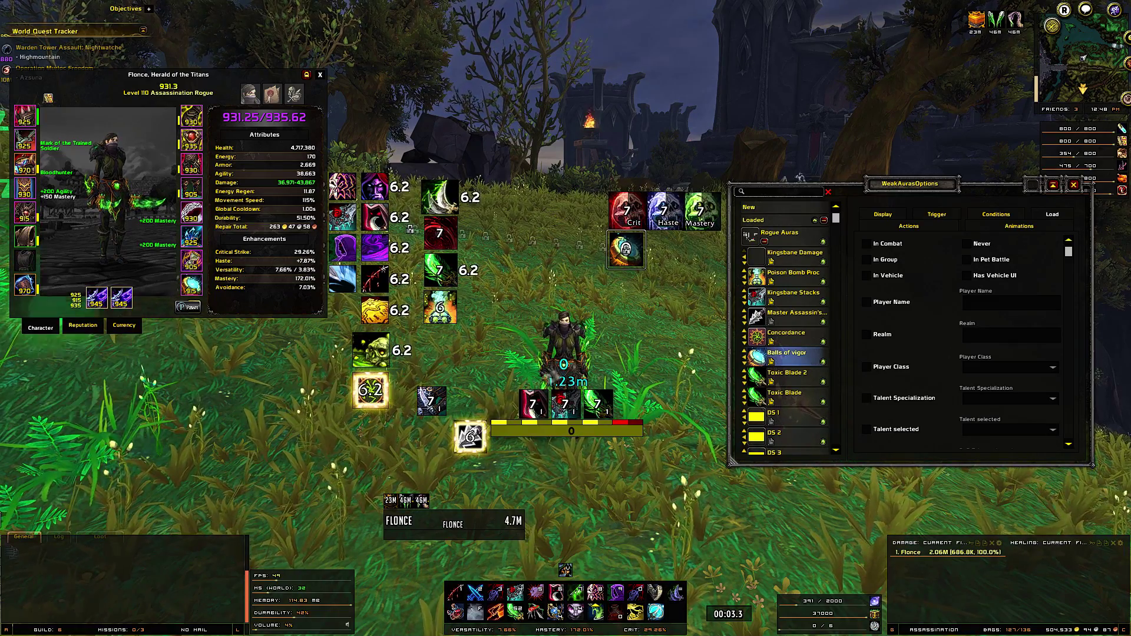
Step: Review the Kingsbane Stacks and Kingsbane Damage load settings, then reselect the Rogue Auras group
{"action": "left_click", "coordinate": [793, 293]}
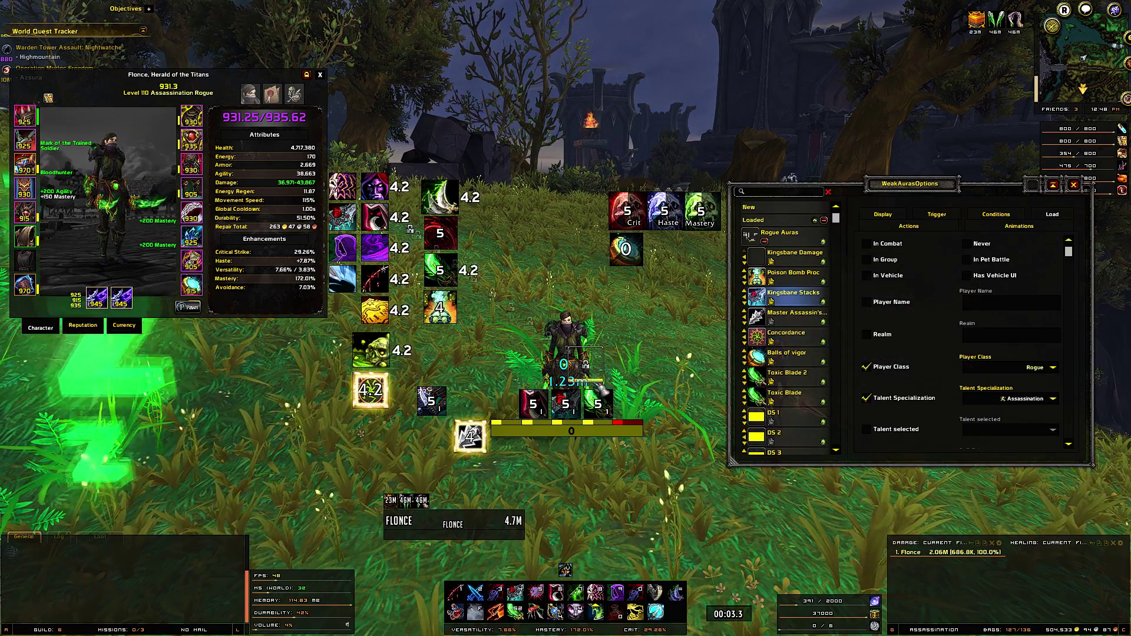
{"action": "left_click", "coordinate": [795, 253]}
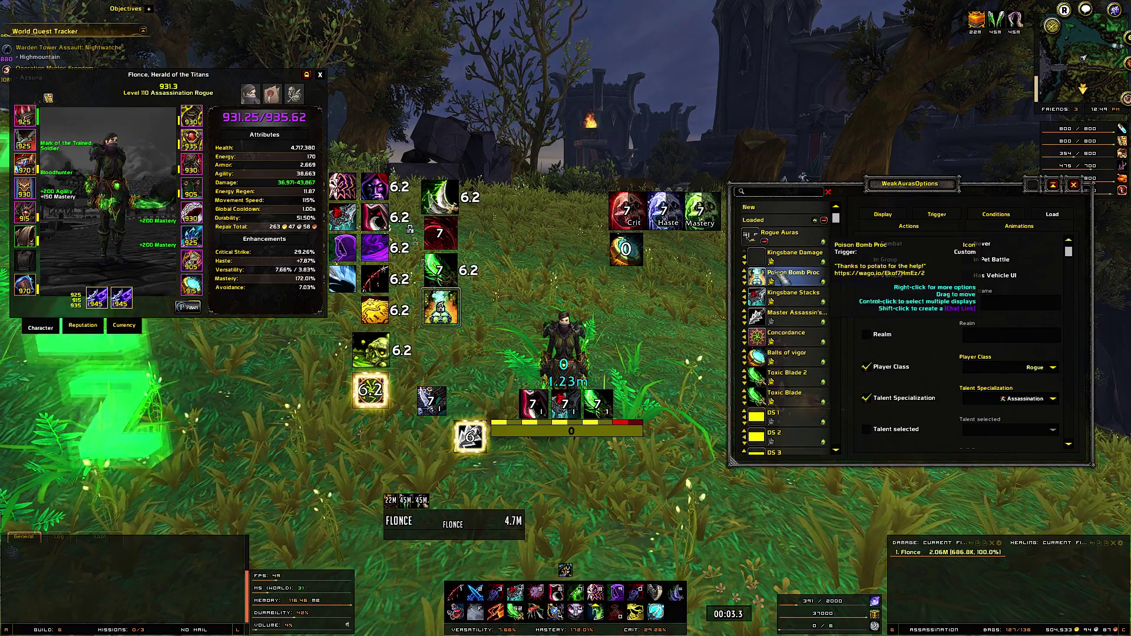
{"action": "left_click", "coordinate": [782, 237]}
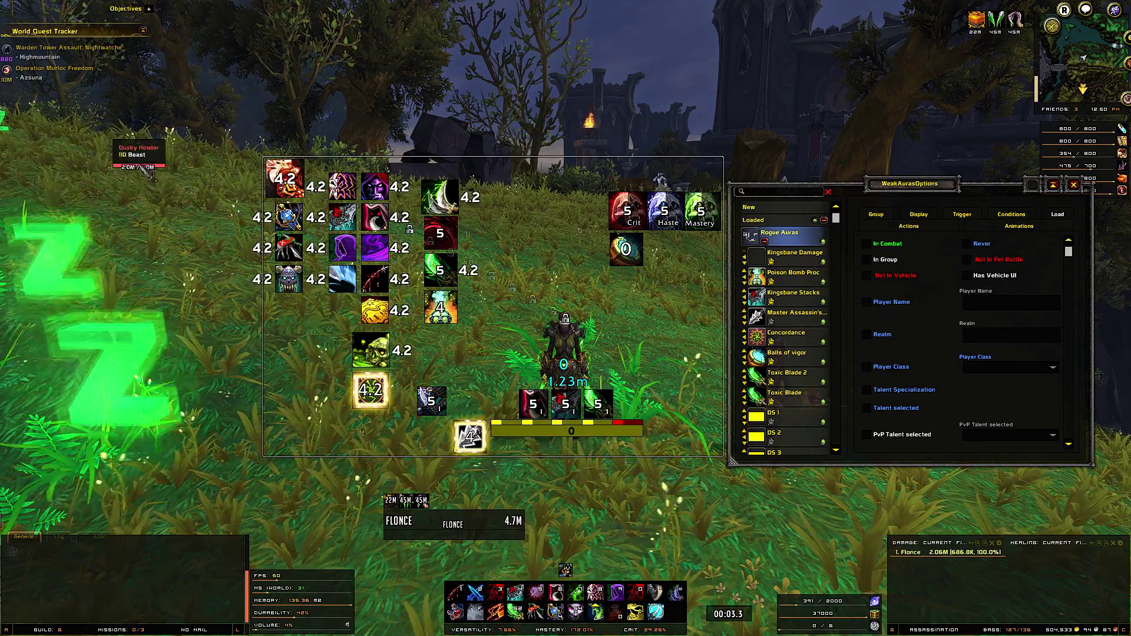
Step: Move the WeakAuras options window to the lower right and rotate the camera to inspect the auras
{"action": "left_click_drag", "start_coordinate": [909, 184], "coordinate": [994, 323]}
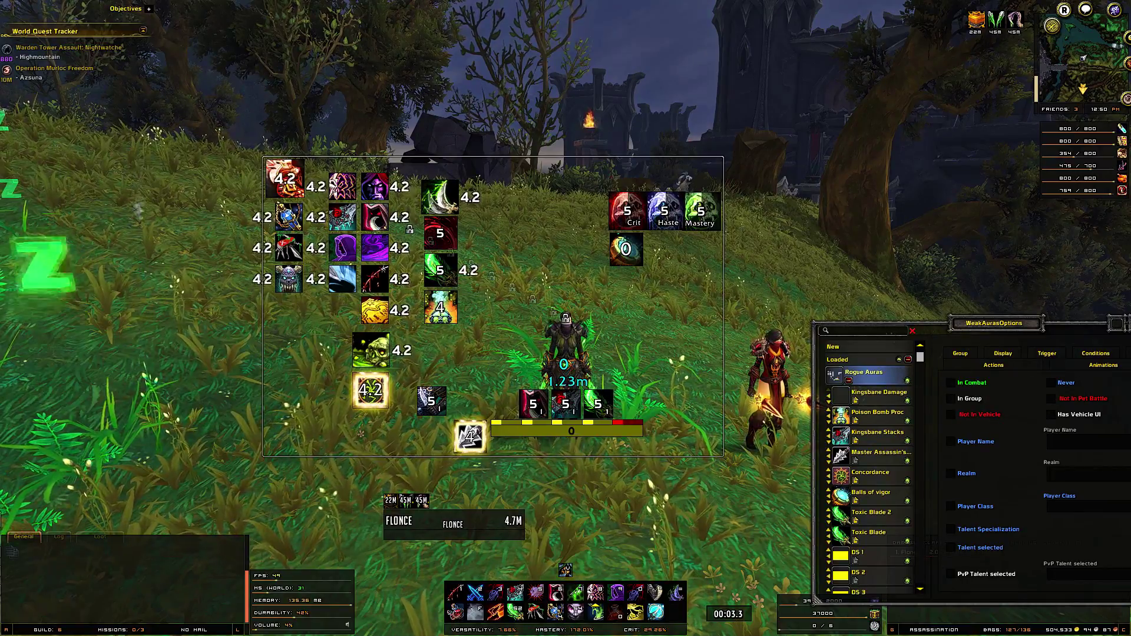
{"action": "key", "text": "a"}
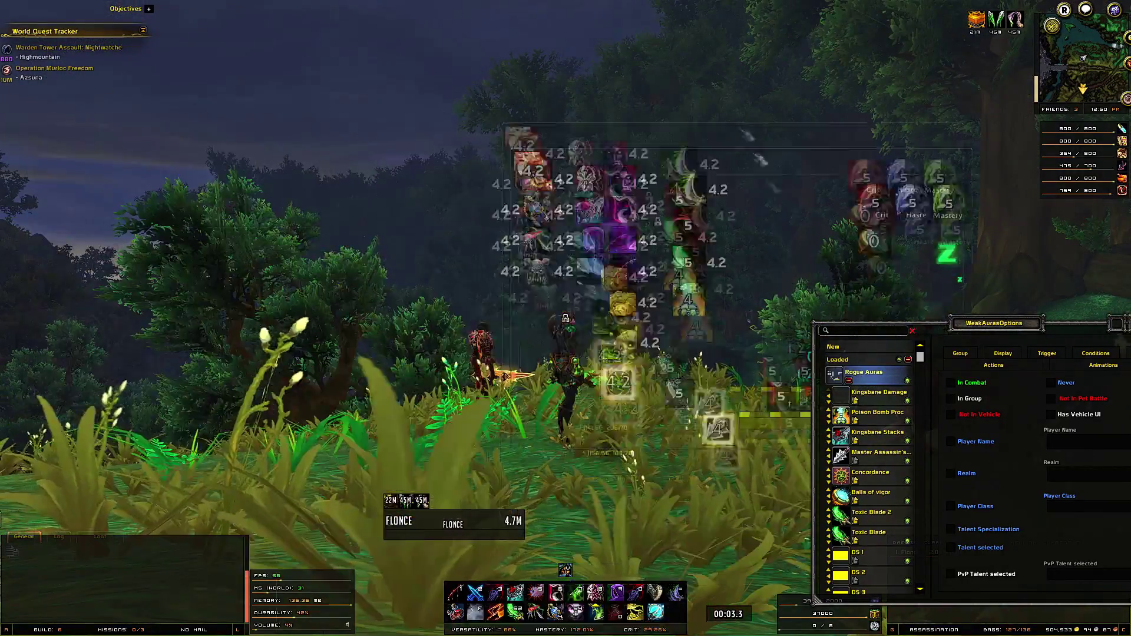
{"action": "left_click_drag", "start_coordinate": [526, 349], "coordinate": [523, 217]}
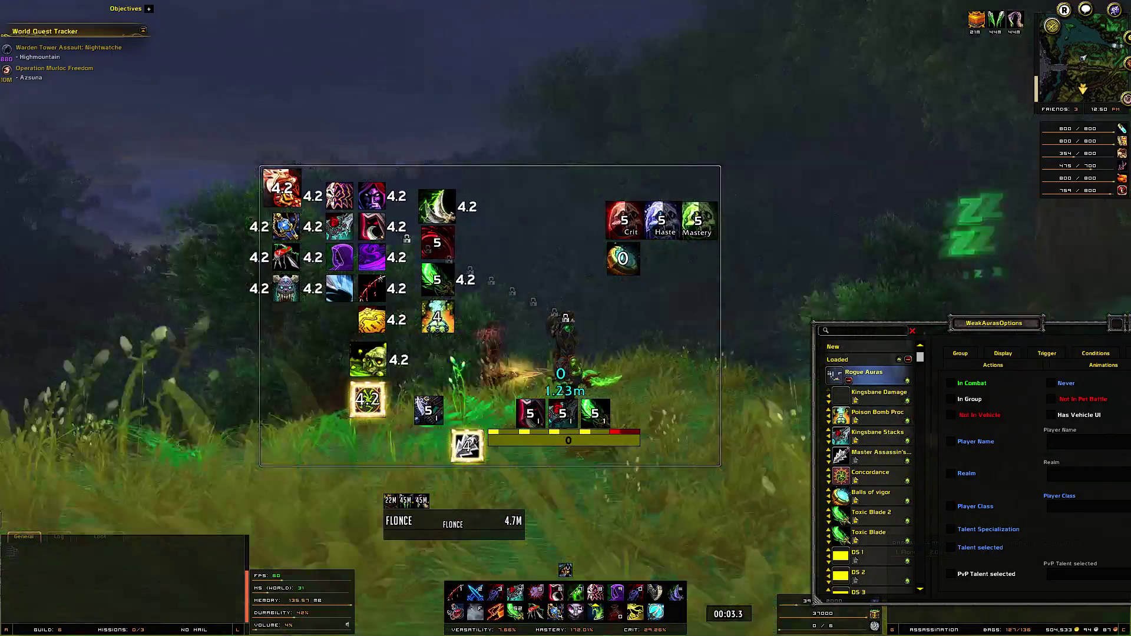
{"action": "key", "text": "a"}
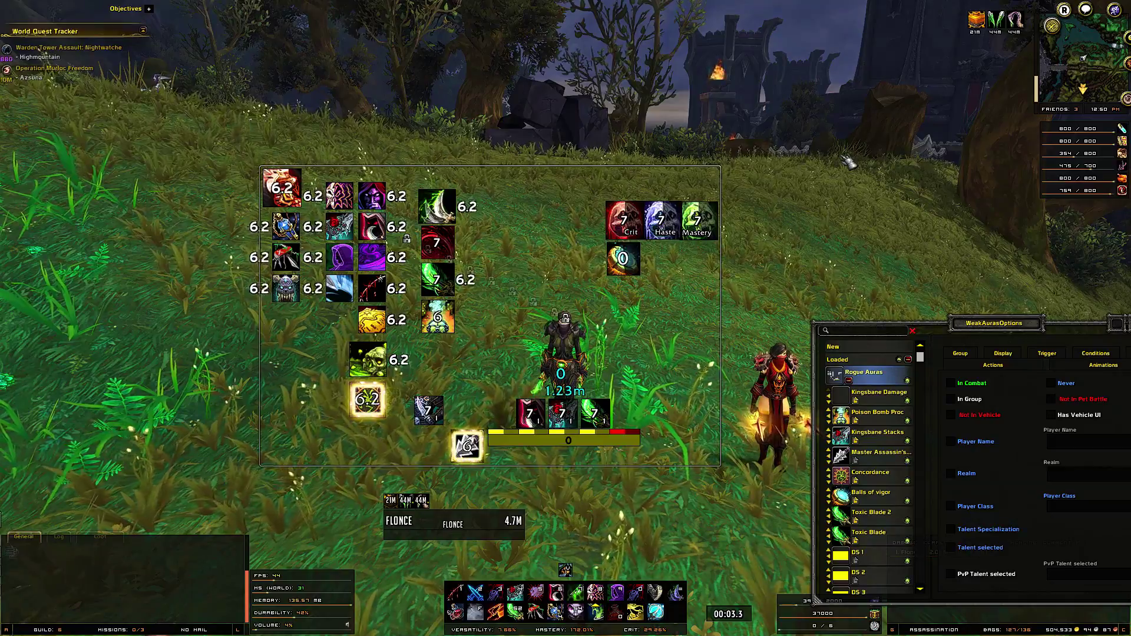
Step: Select Kingsbane Damage through Master Assassin's, toggle the Realm load condition, and reselect Rogue Auras
{"action": "left_click", "coordinate": [888, 462], "text": "shift"}
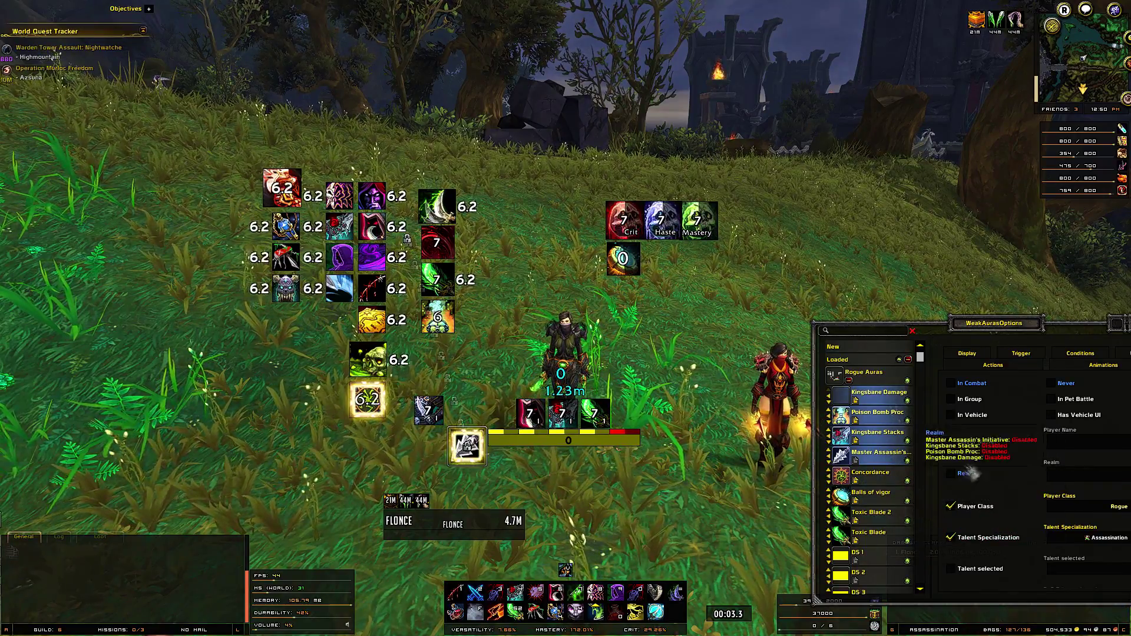
{"action": "left_click", "coordinate": [951, 473]}
{"action": "left_click", "coordinate": [467, 446]}
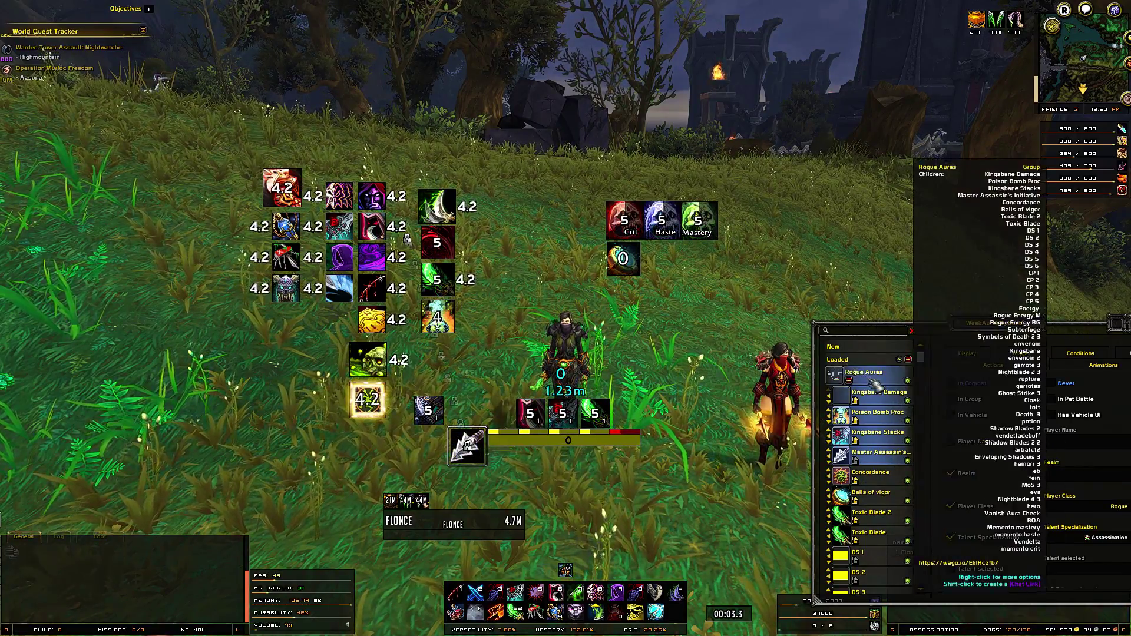